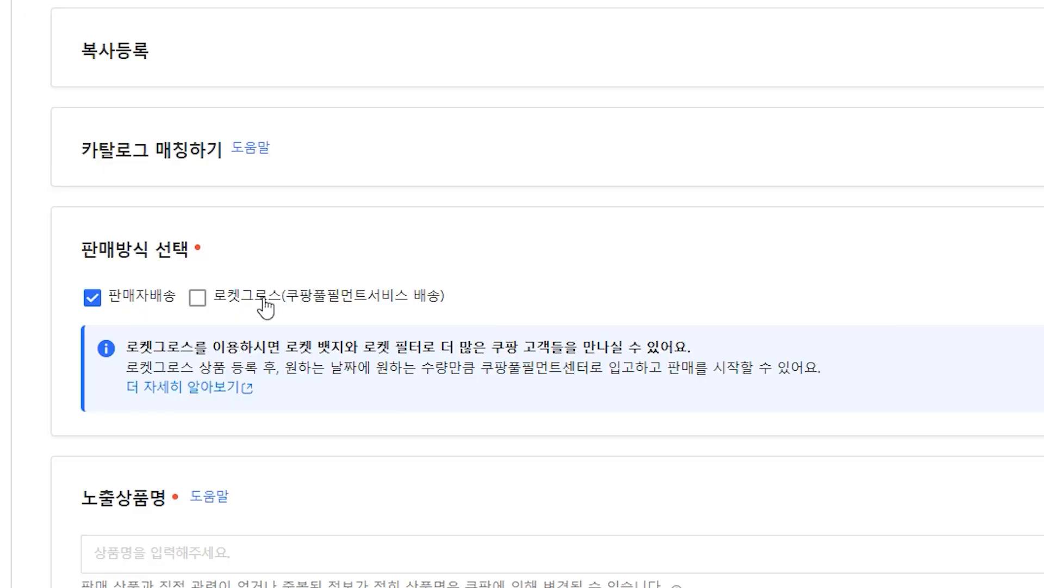
# Set the sale method to seller delivery only, leaving Rocket Growth unchecked
pyautogui.click(261, 298)
pyautogui.click(263, 300)
pyautogui.scroll(-2, 267, 305)
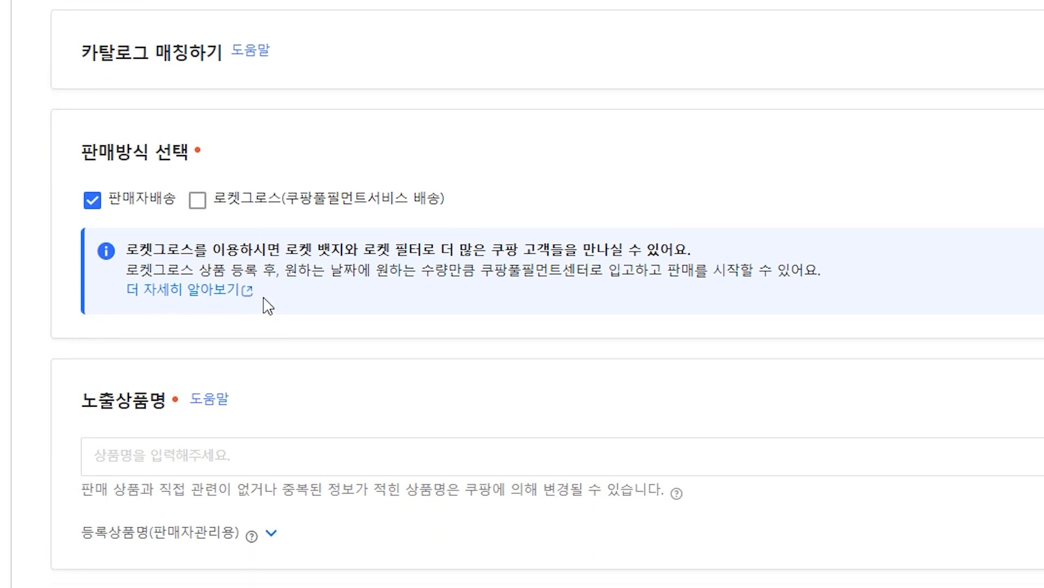
# Browse YouTube search results for 쿠팡 상품명 to study how other sellers write product names
pyautogui.scroll(-4, 207, 372)
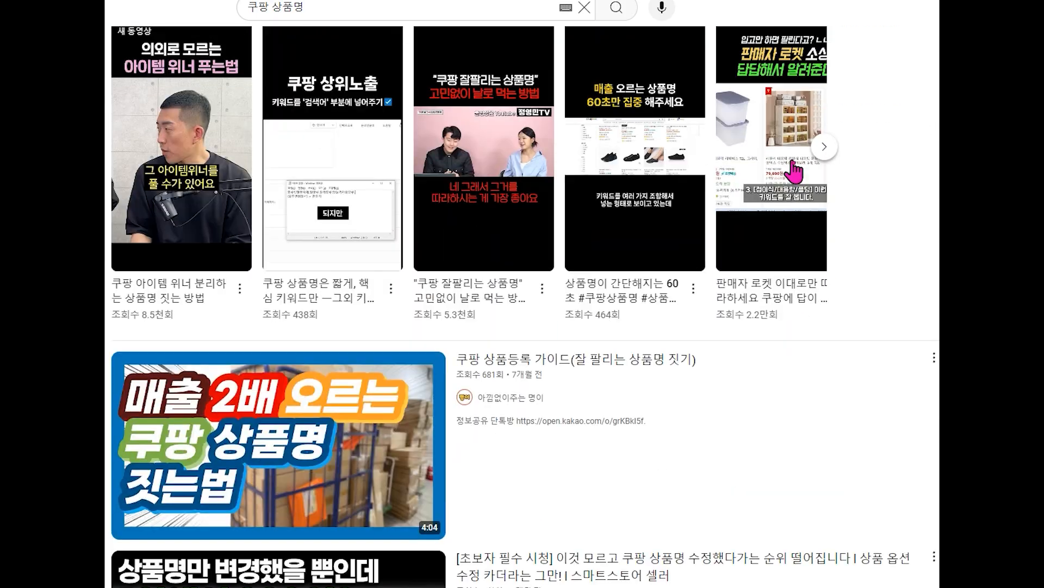
pyautogui.scroll(-20, 524, 304)
pyautogui.scroll(-20, 524, 304)
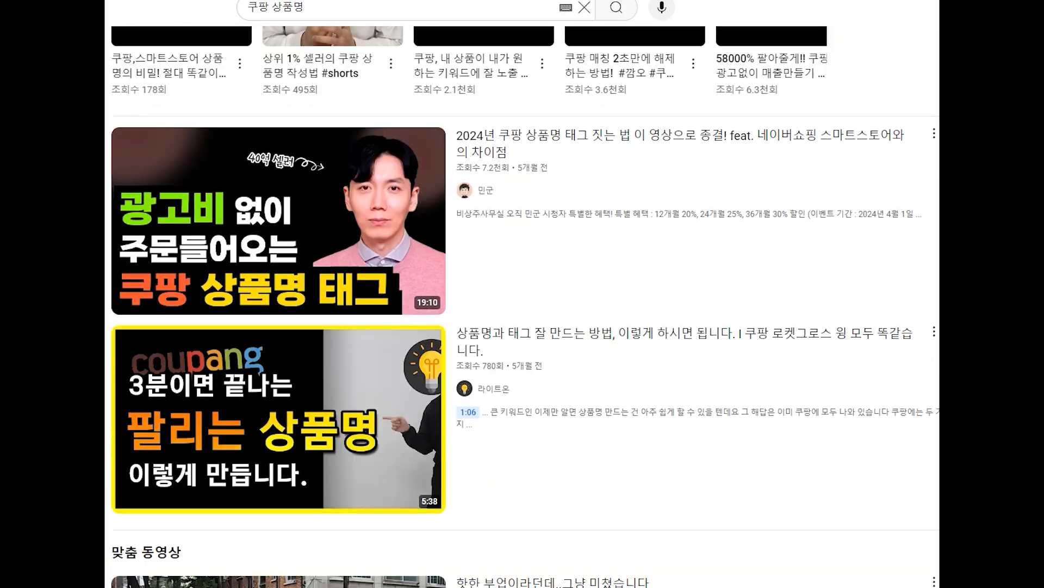
pyautogui.scroll(-20, 524, 305)
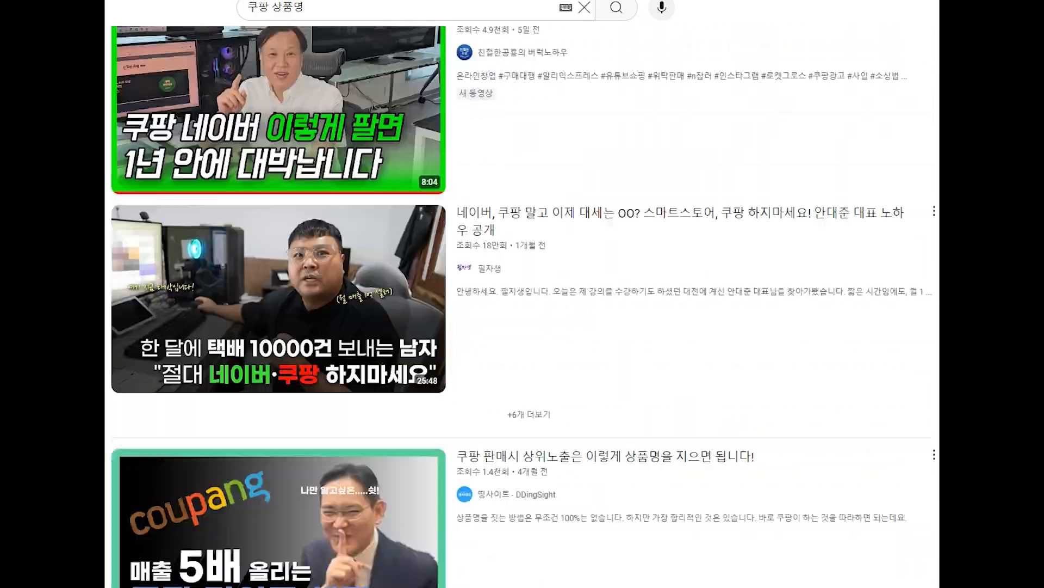
pyautogui.scroll(-20, 524, 305)
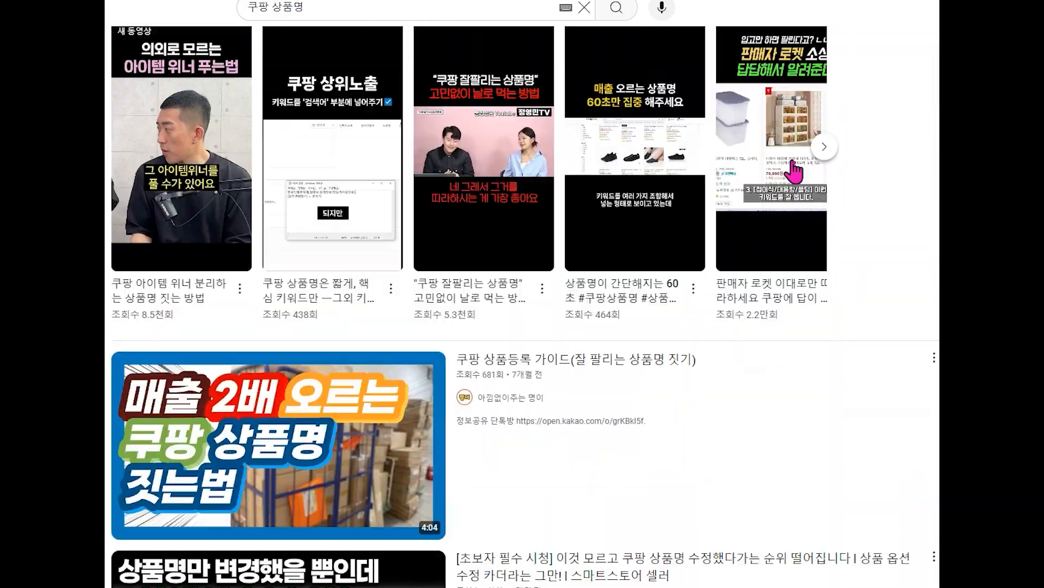
pyautogui.scroll(-20, 524, 305)
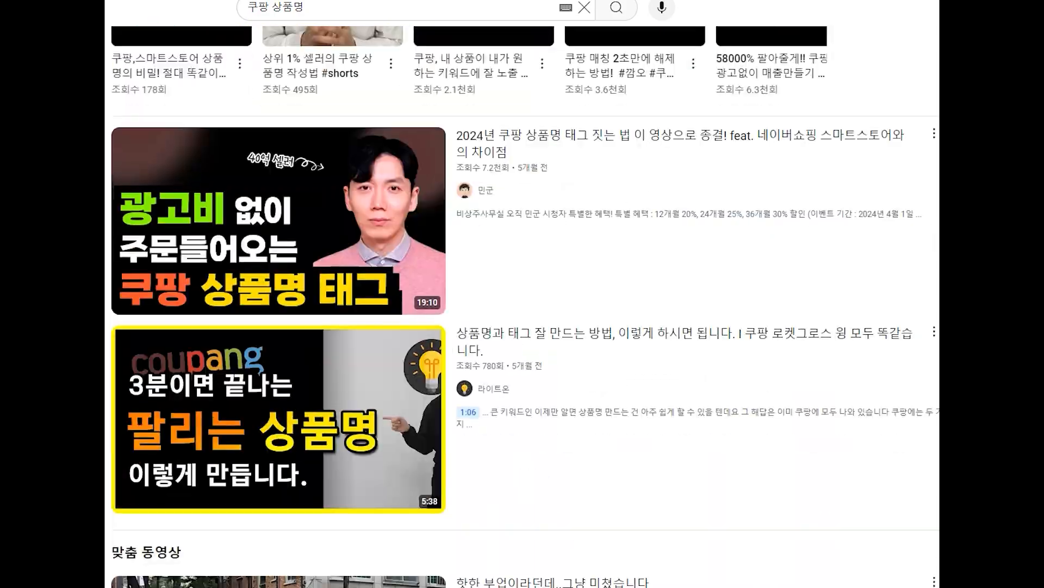
pyautogui.scroll(-20, 525, 305)
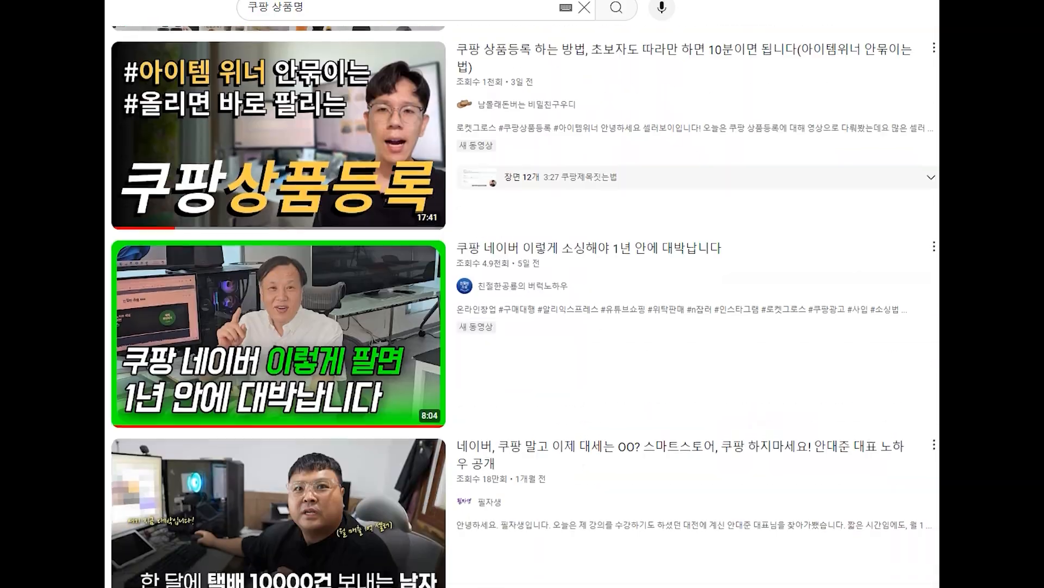
pyautogui.scroll(-20, 524, 304)
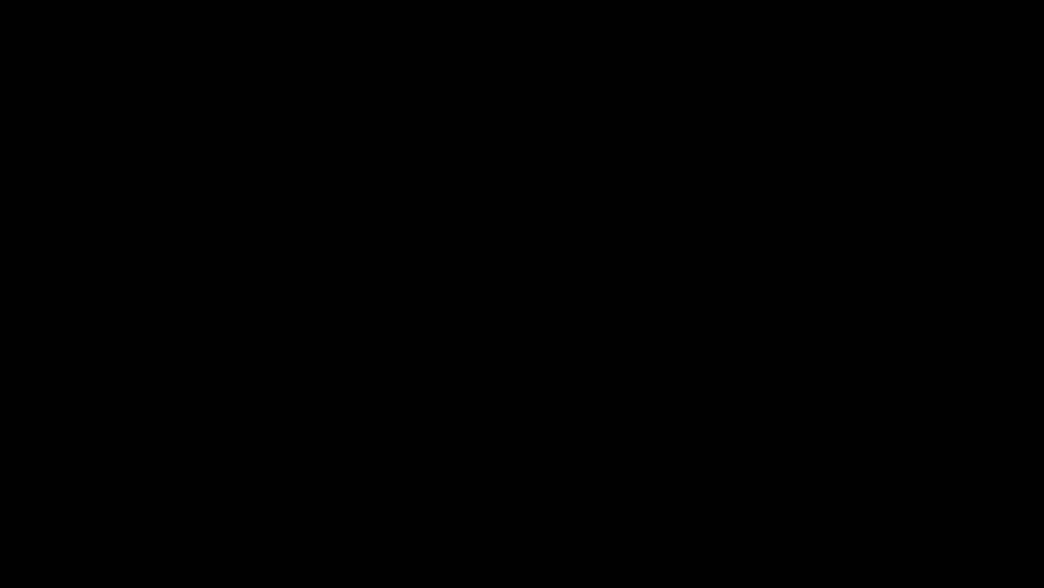
# Enter the display product name JUST 무봉제 아이 쿨토시
pyautogui.write('JUS')
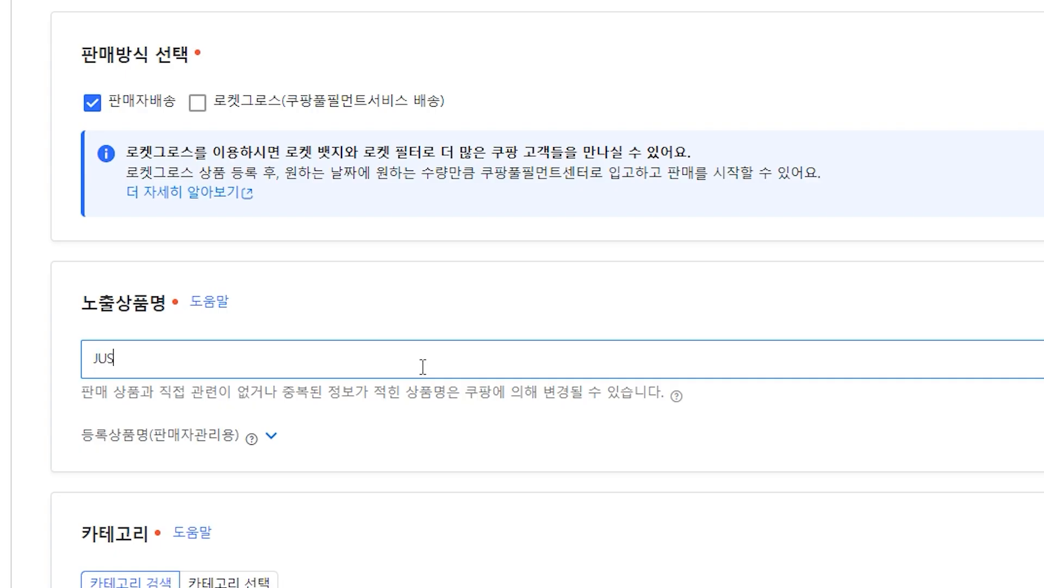
pyautogui.write('T 무봉제 아이 쿨토시')
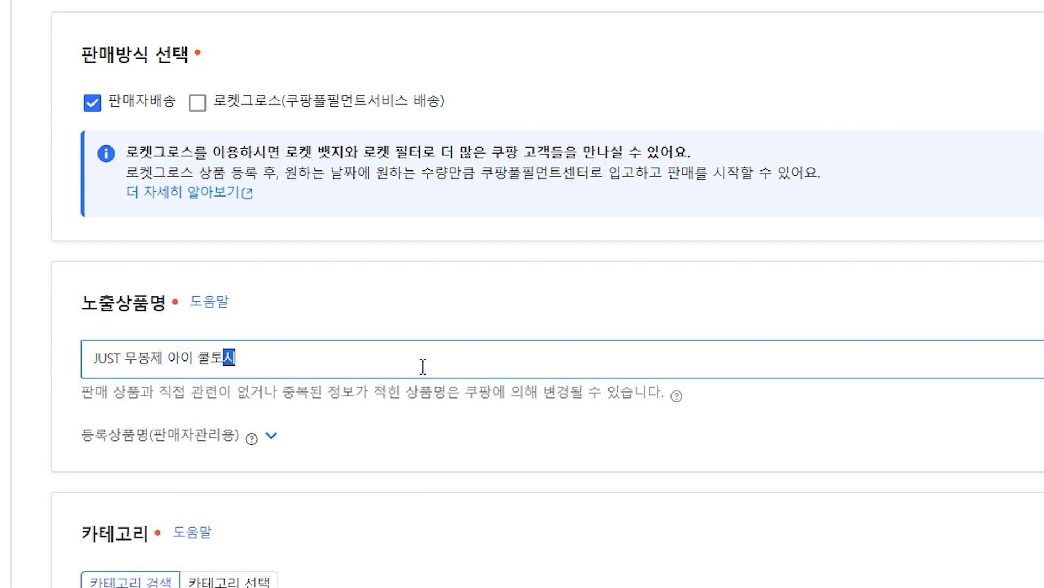
pyautogui.press('Right')
pyautogui.moveTo(126, 364); pyautogui.dragTo(414, 348)
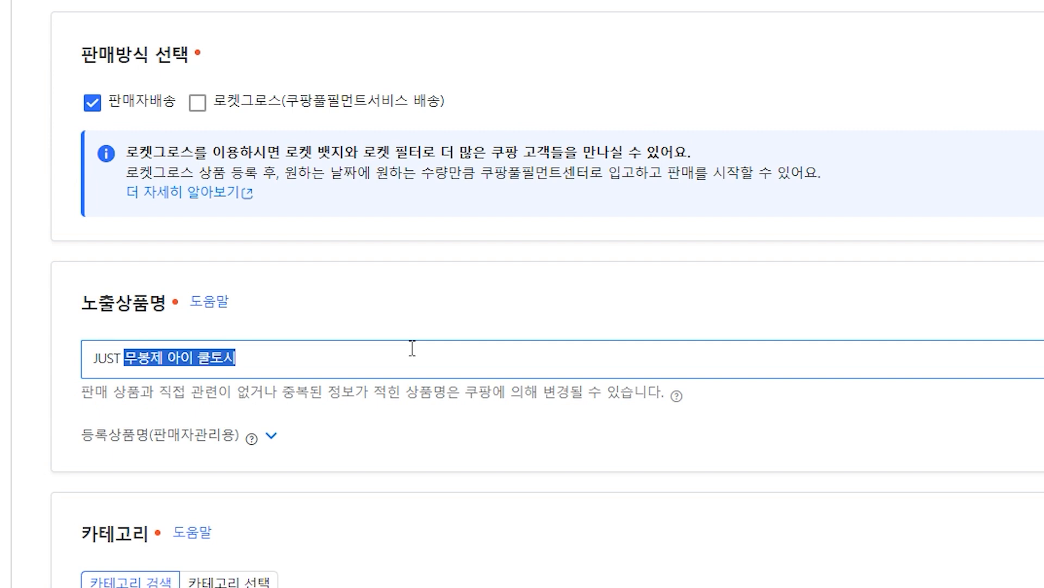
# Enter the color option values 리치 블랙, 쿨 블랙, 웜 블랙 and apply them to the option list
pyautogui.scroll(-5, 190, 341)
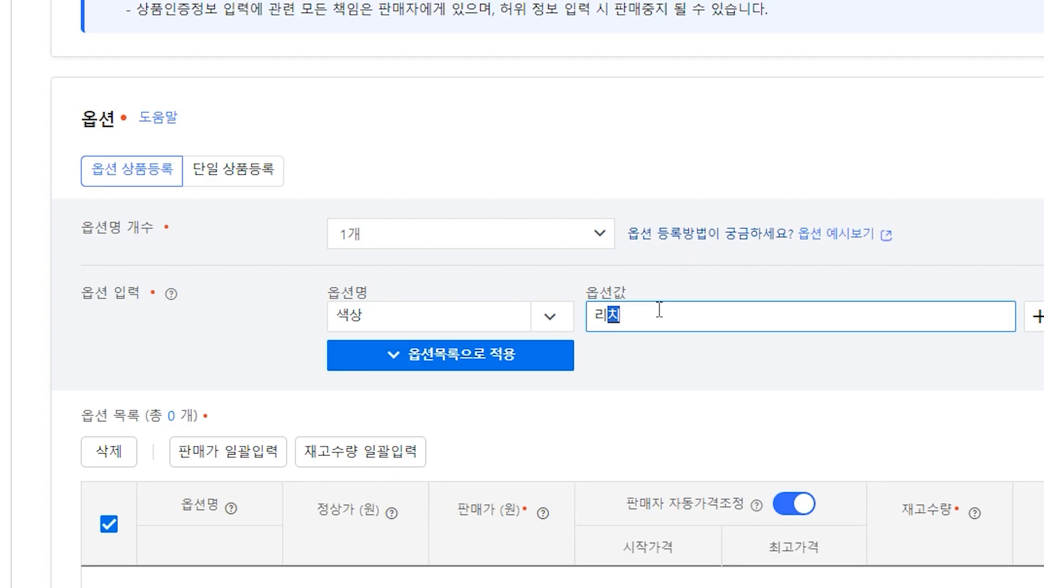
pyautogui.write('블랙, 쿨 블랙, 웜블랙')
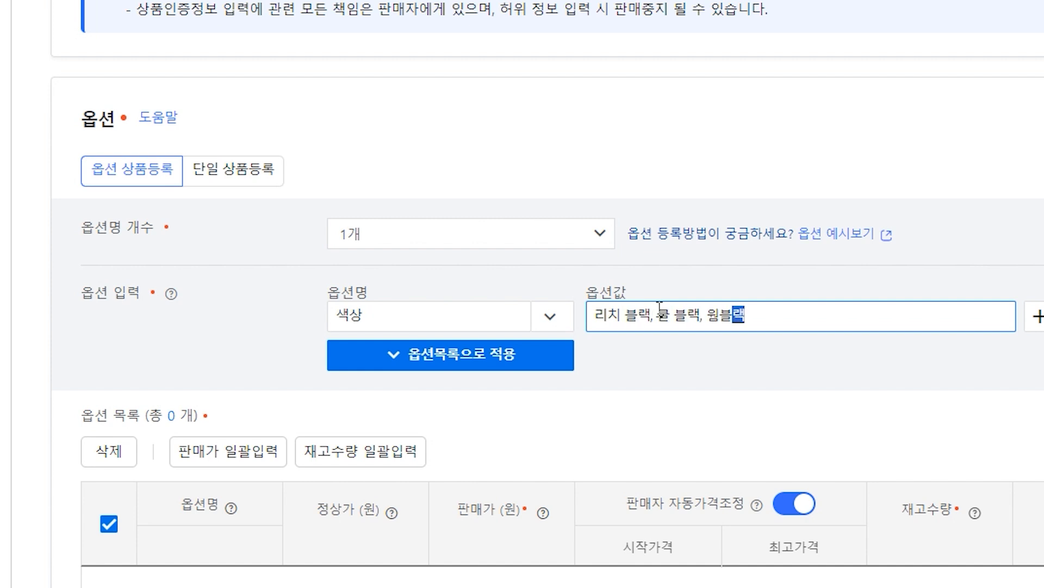
pyautogui.press('BackSpace')
pyautogui.write('블랙')
pyautogui.click(530, 360)
# Set the regular price of all three color options to 18000 won
pyautogui.scroll(-3, 553, 336)
pyautogui.click(376, 400)
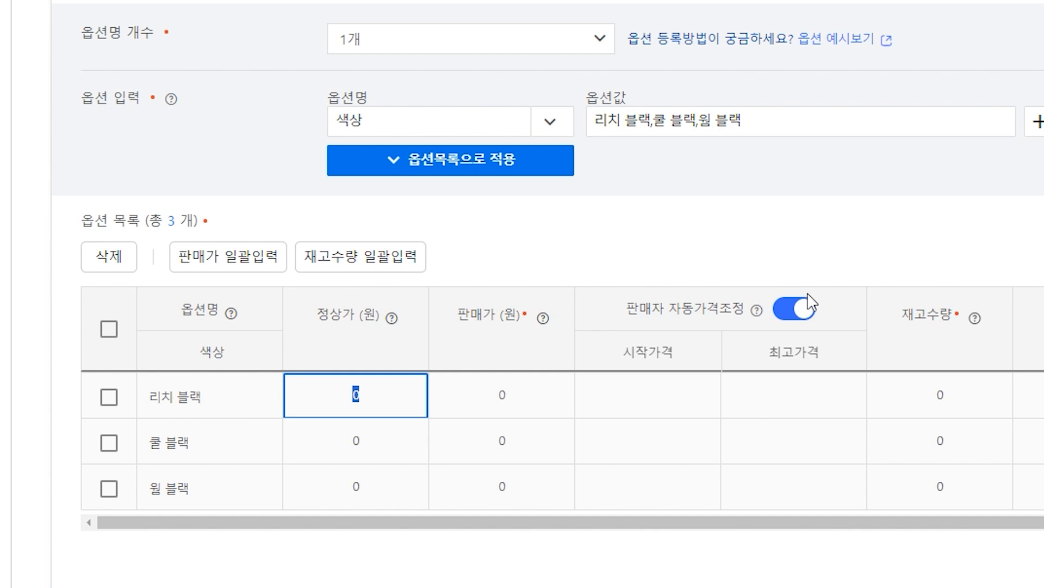
pyautogui.write('18000')
pyautogui.hotkey('ctrl', 'a')
pyautogui.hotkey('ctrl', 'c')
pyautogui.click(361, 439)
pyautogui.hotkey('ctrl', 'v')
pyautogui.click(371, 490)
pyautogui.hotkey('ctrl', 'v')
# Set the sale price of all three color options to 14000 won
pyautogui.click(552, 379)
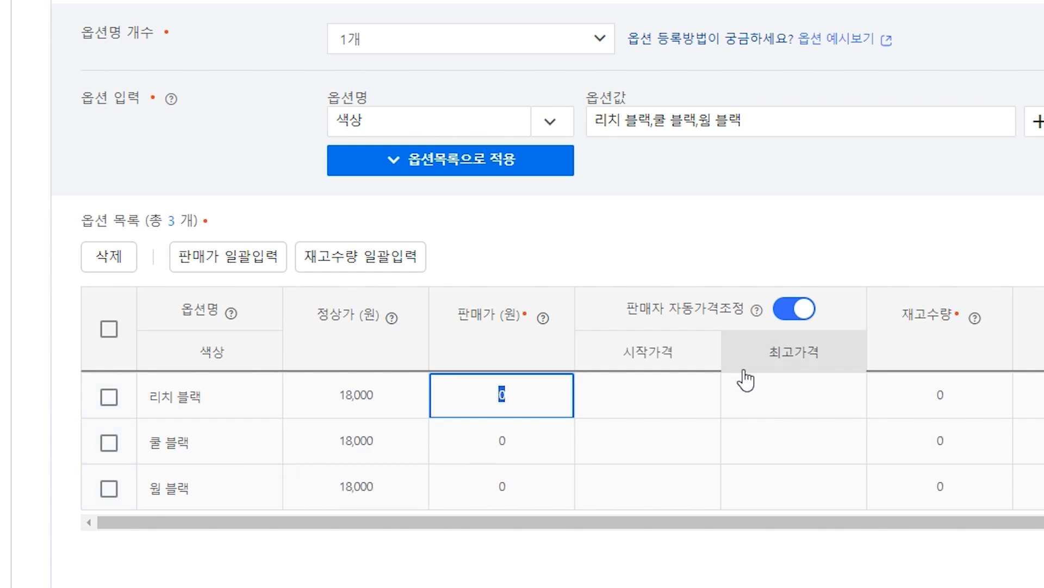
pyautogui.write('140000')
pyautogui.press('BackSpace')
pyautogui.hotkey('ctrl', 'a')
pyautogui.hotkey('ctrl', 'c')
pyautogui.click(550, 446)
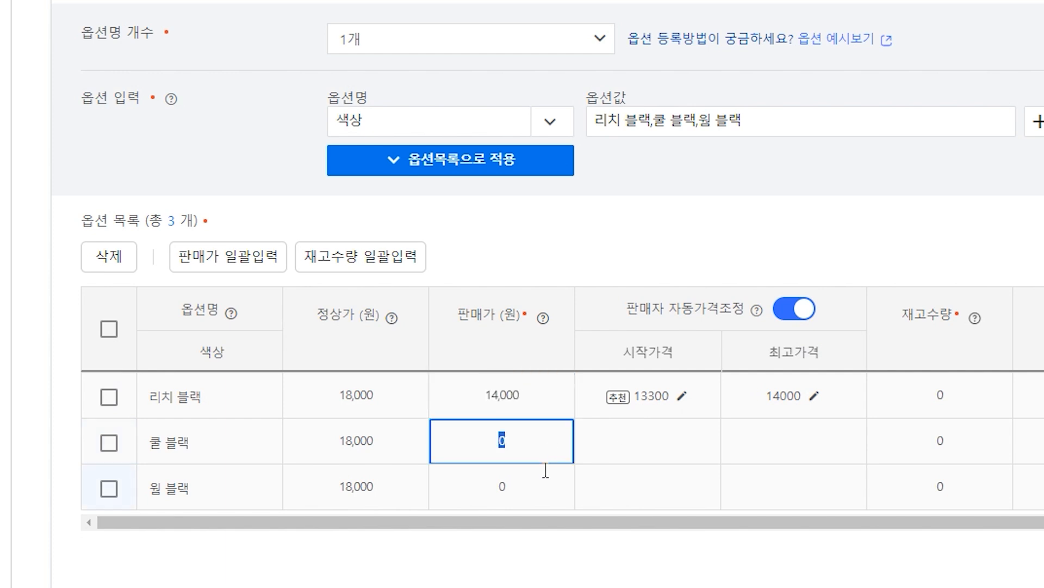
pyautogui.hotkey('ctrl', 'v')
pyautogui.click(532, 496)
pyautogui.hotkey('ctrl', 'v')
pyautogui.click(680, 547)
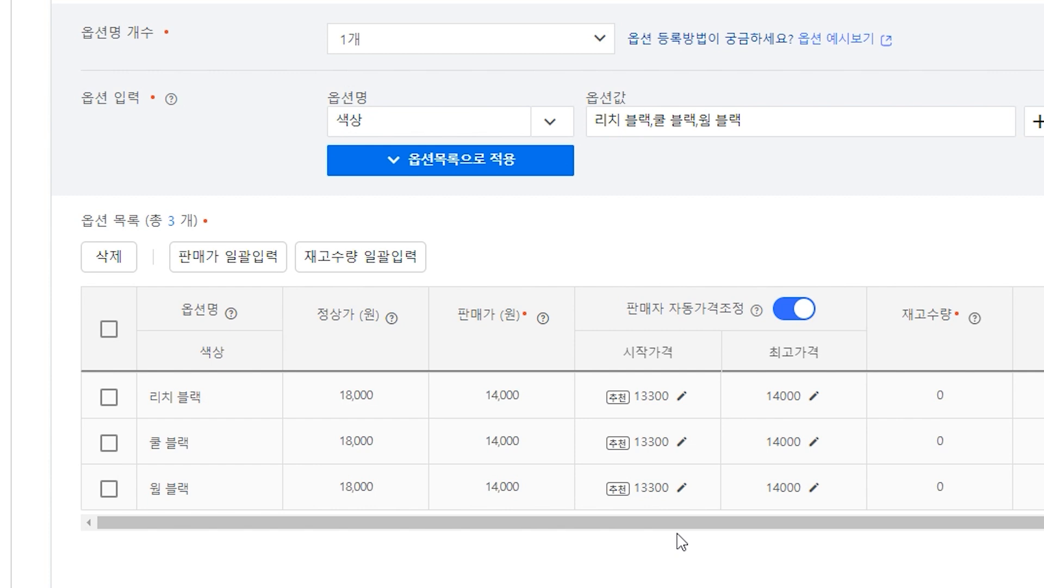
# Set the automatic price adjustment start price to 13900 for all three options
pyautogui.click(604, 401)
pyautogui.press('BackSpace')
pyautogui.press('BackSpace')
pyautogui.press('BackSpace')
pyautogui.write('900')
pyautogui.hotkey('ctrl', 'a')
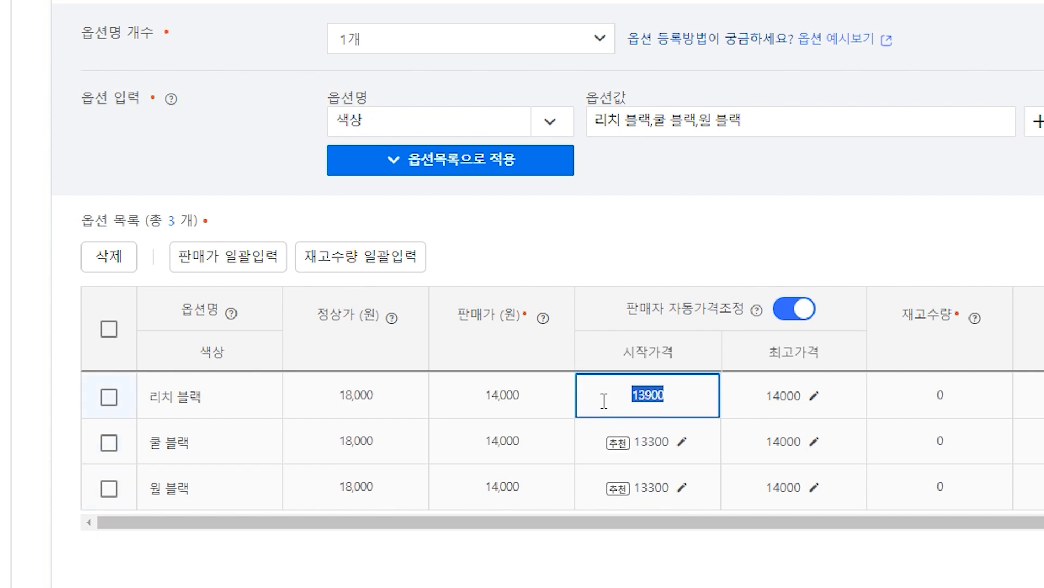
pyautogui.hotkey('ctrl', 'c')
pyautogui.click(655, 443)
pyautogui.hotkey('ctrl', 'a')
pyautogui.hotkey('ctrl', 'v')
pyautogui.click(648, 488)
pyautogui.hotkey('ctrl', 'a')
pyautogui.hotkey('ctrl', 'v')
# Set the stock quantity of all three options to 9999
pyautogui.moveTo(746, 524); pyautogui.dragTo(809, 536)
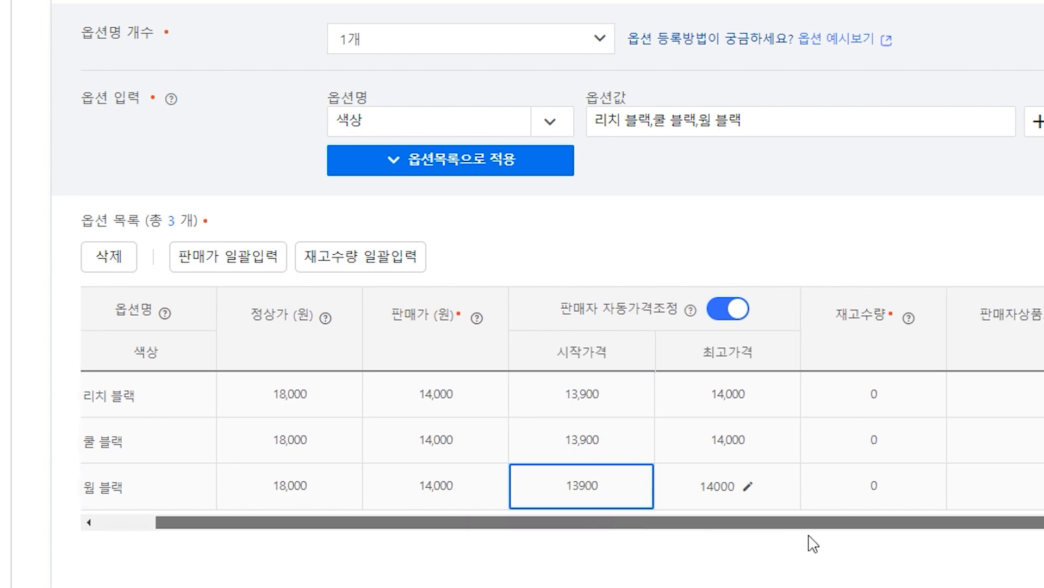
pyautogui.click(797, 393)
pyautogui.write('9999')
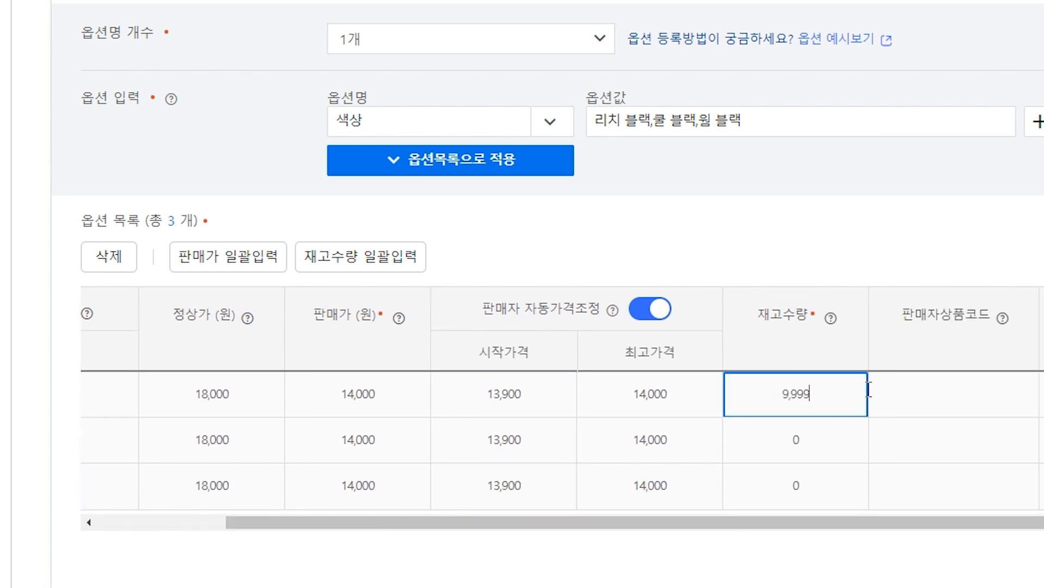
pyautogui.hotkey('ctrl', 'a')
pyautogui.hotkey('ctrl', 'c')
pyautogui.click(807, 441)
pyautogui.hotkey('ctrl', 'a')
pyautogui.hotkey('ctrl', 'v')
pyautogui.click(817, 485)
pyautogui.hotkey('ctrl', 'a')
pyautogui.hotkey('ctrl', 'v')
# Open the image upload for the detailed description section
pyautogui.click(956, 394)
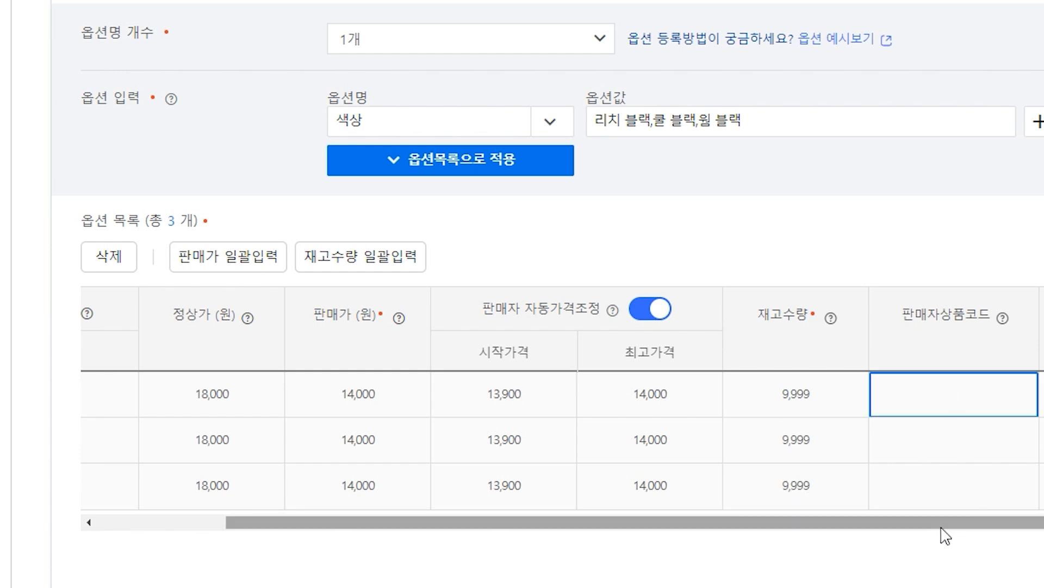
pyautogui.scroll(-2, 946, 536)
pyautogui.scroll(-8, 946, 536)
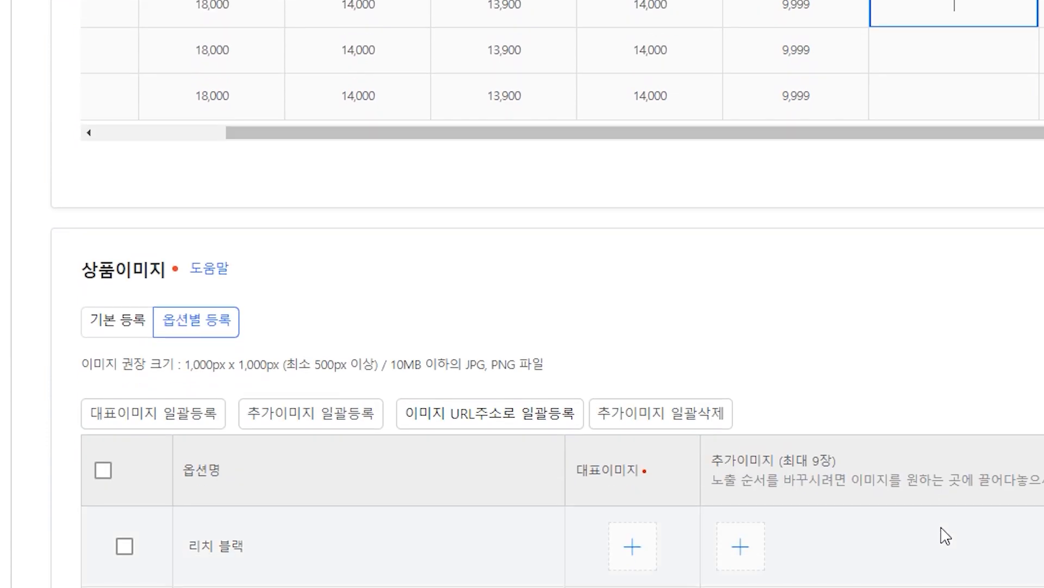
pyautogui.scroll(-1, 946, 536)
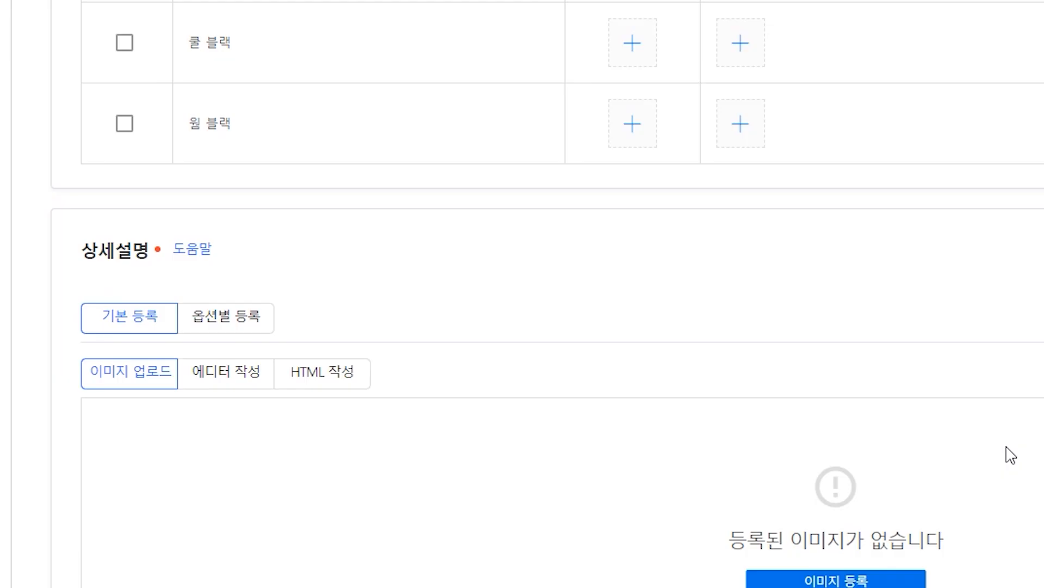
pyautogui.scroll(-2, 1009, 455)
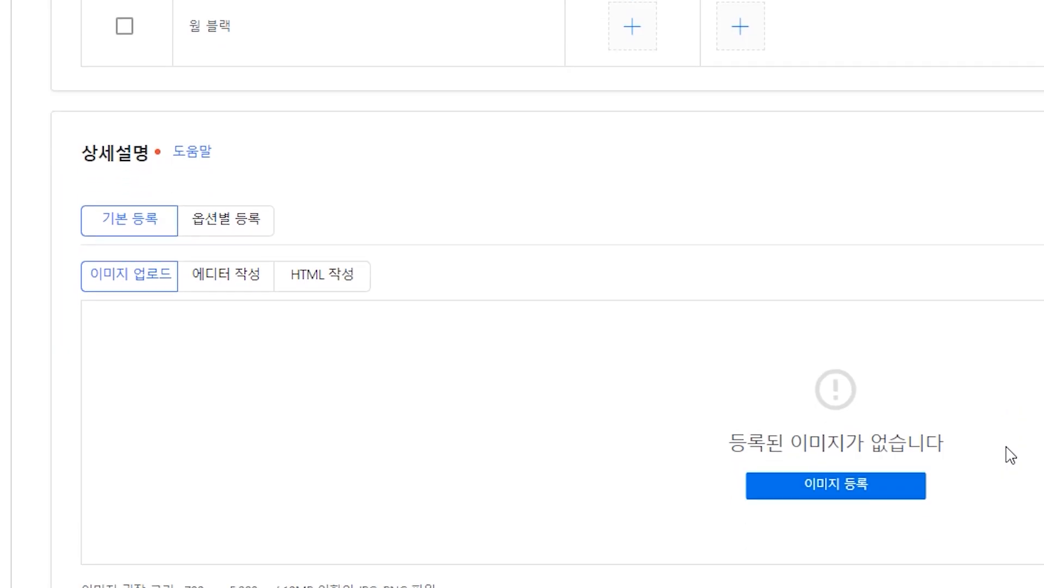
pyautogui.click(892, 497)
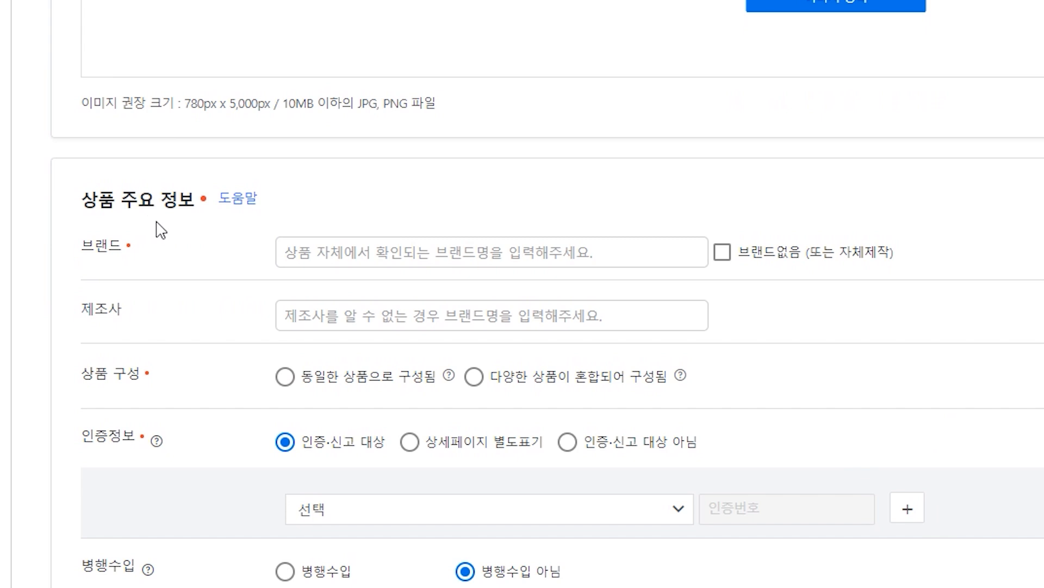
# Set the brand to JUST by choosing it from the brand suggestions
pyautogui.click(384, 248)
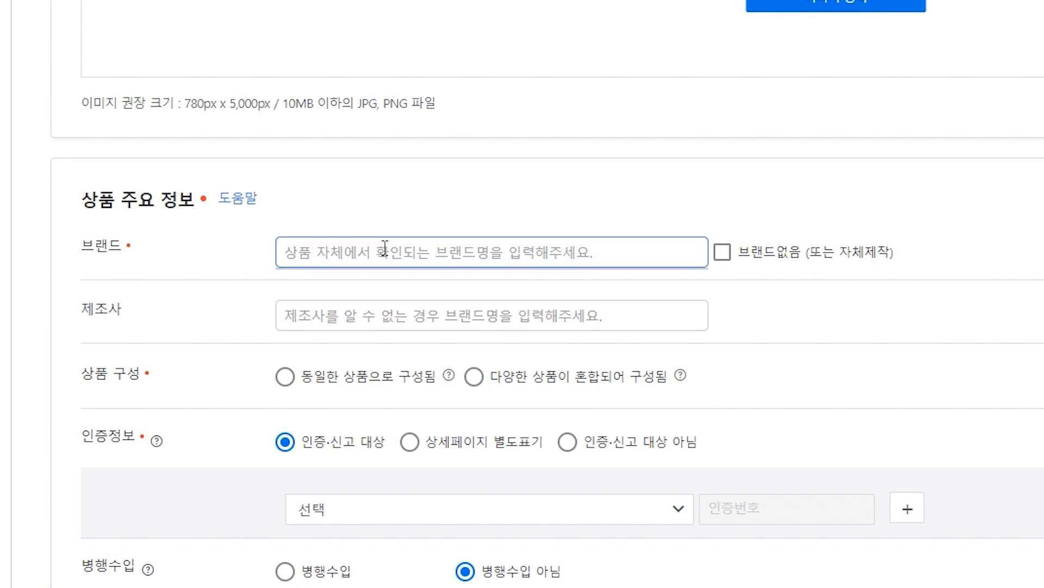
pyautogui.write('JUST')
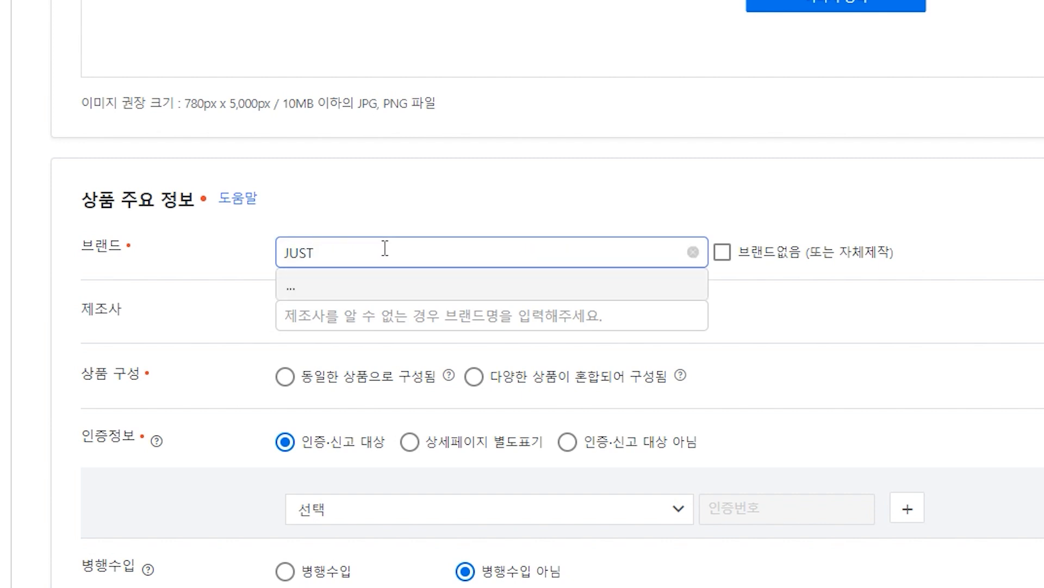
pyautogui.click(388, 284)
# Enter the manufacturer as JUST 협력사
pyautogui.click(376, 358)
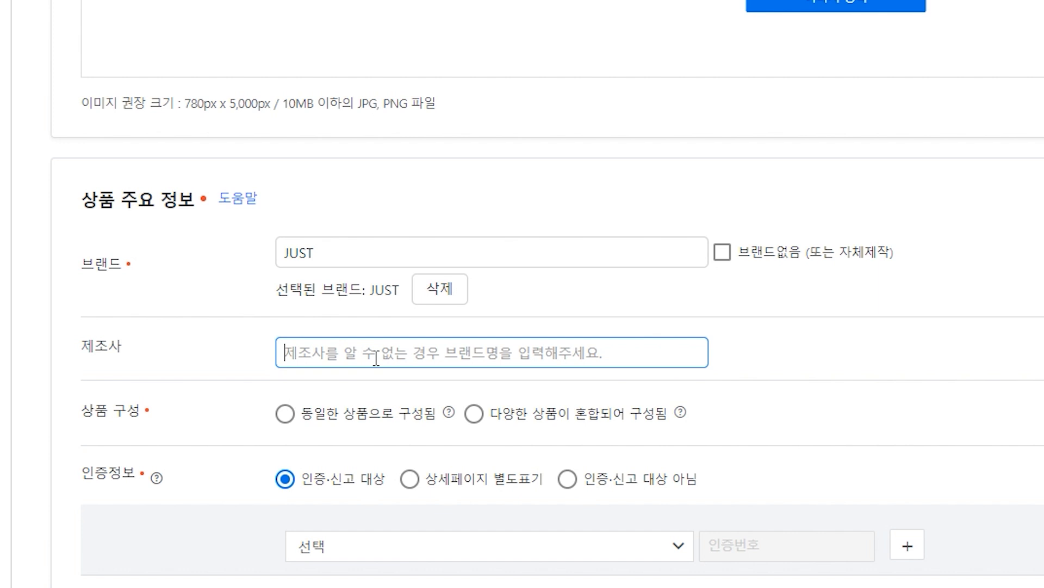
pyautogui.write('JUST')
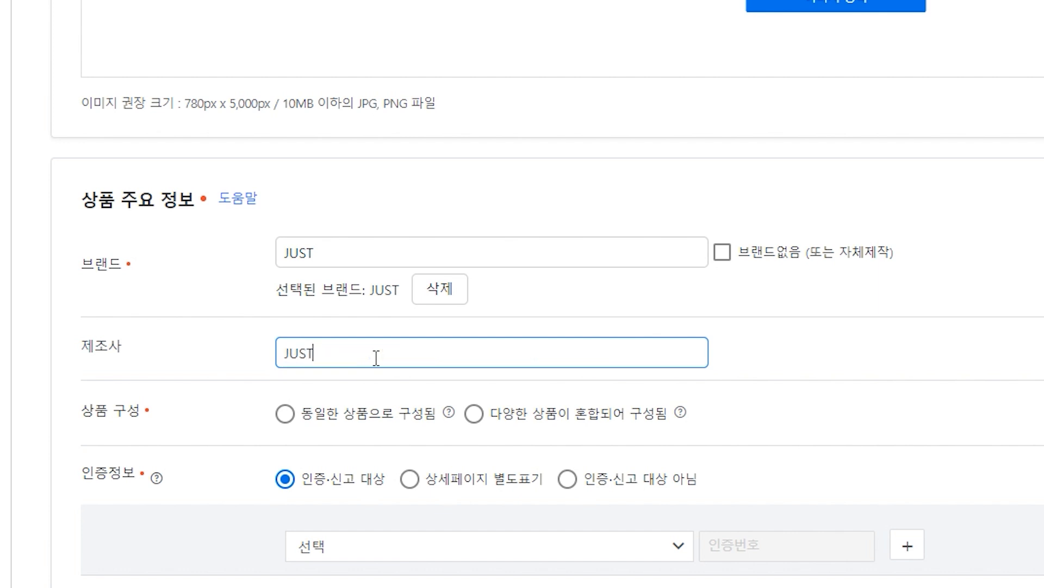
pyautogui.write(' 협력사')
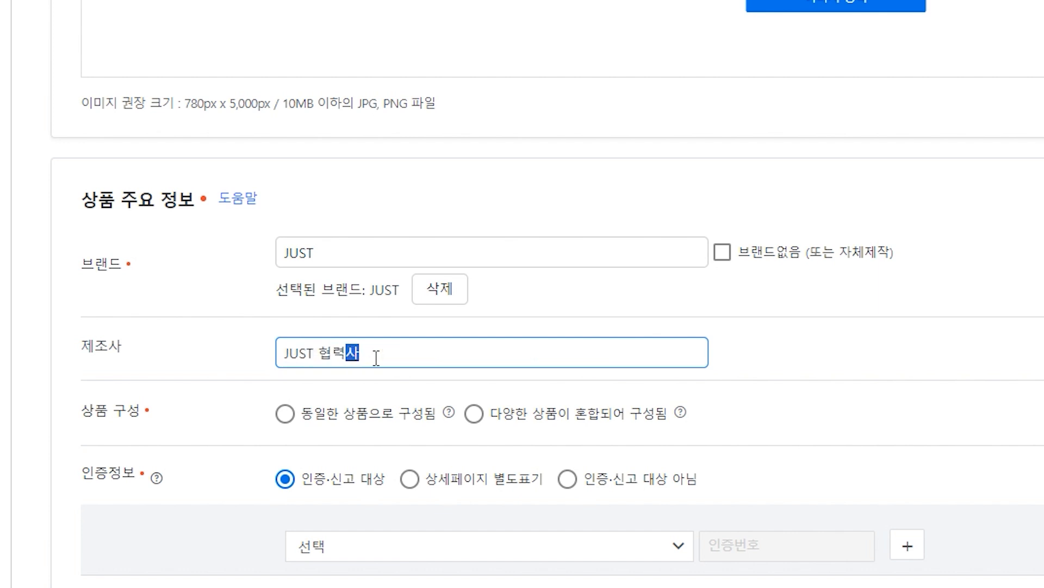
pyautogui.click(900, 376)
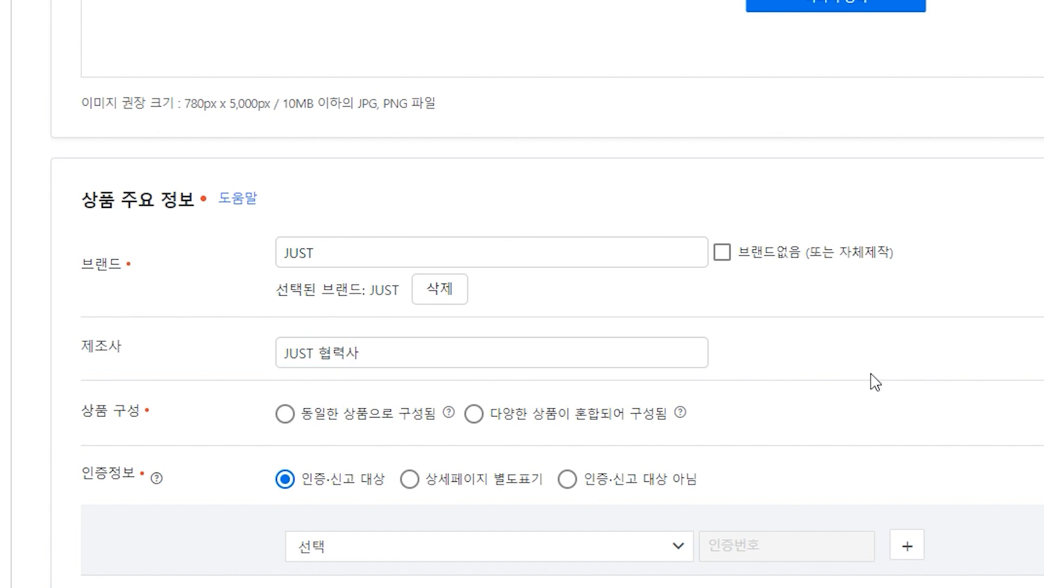
pyautogui.scroll(-5, 876, 382)
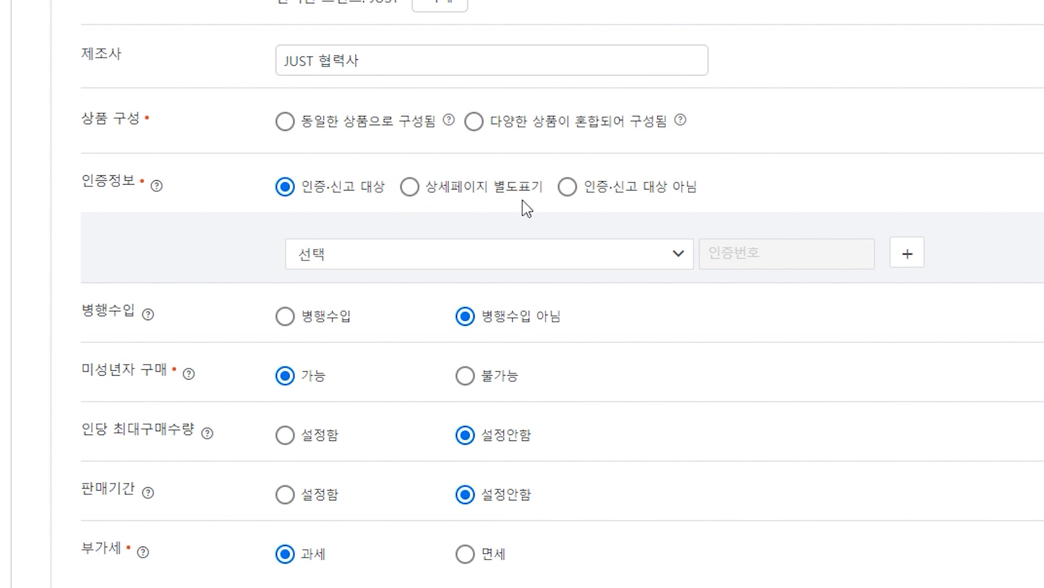
pyautogui.scroll(-5, 525, 207)
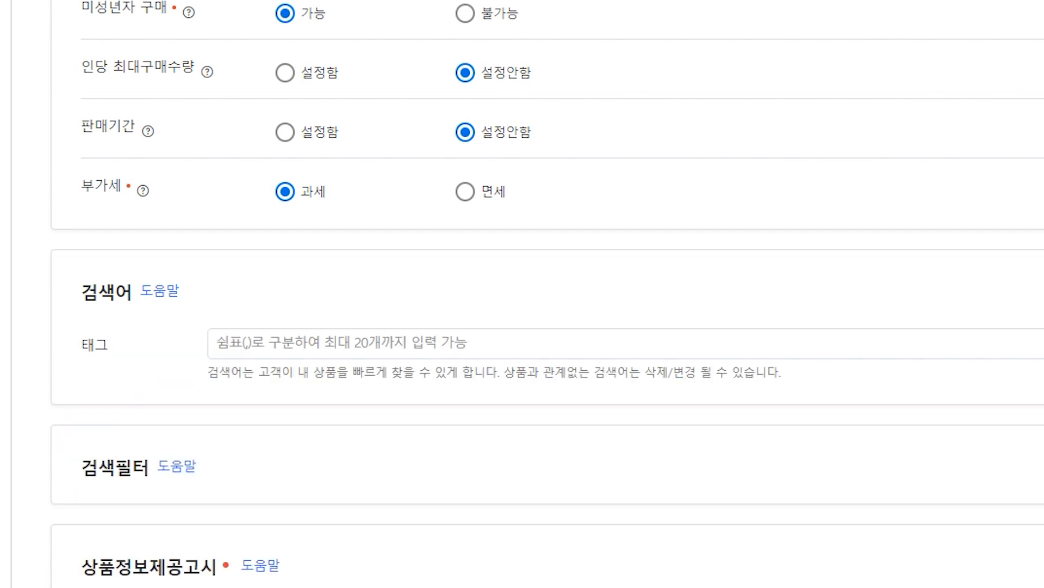
# Research tag keywords by searching the Coupang storefront for 쿨토시 and opening the 남자 쿨토시 suggestion
pyautogui.scroll(-2, 522, 294)
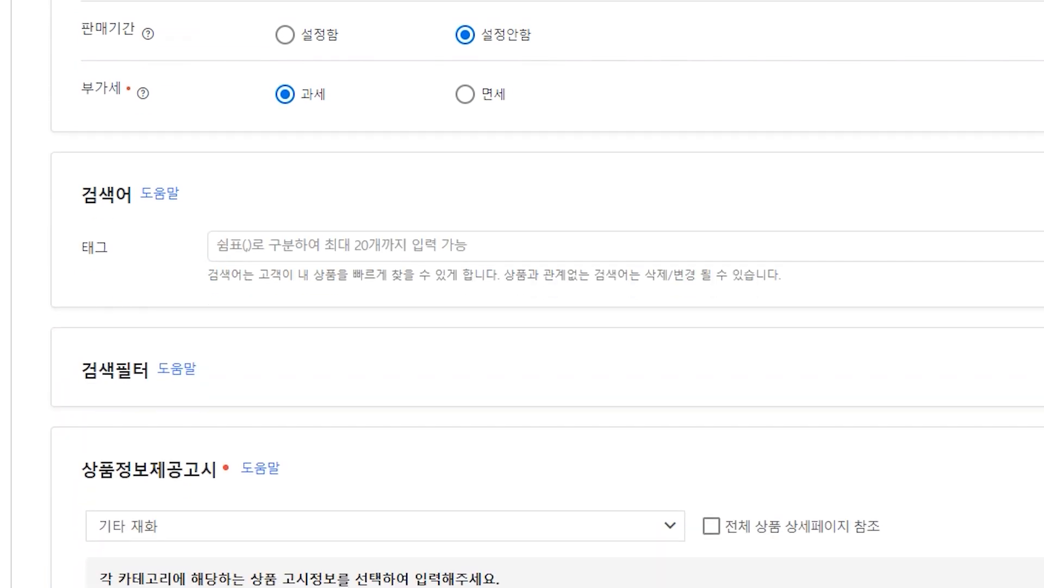
pyautogui.scroll(-2, 522, 294)
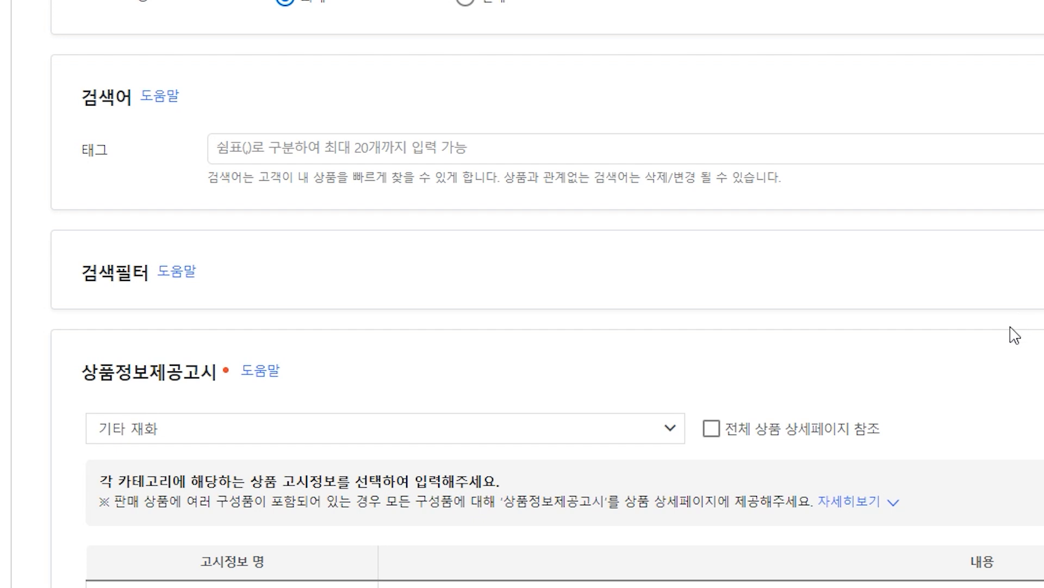
pyautogui.click(713, 146)
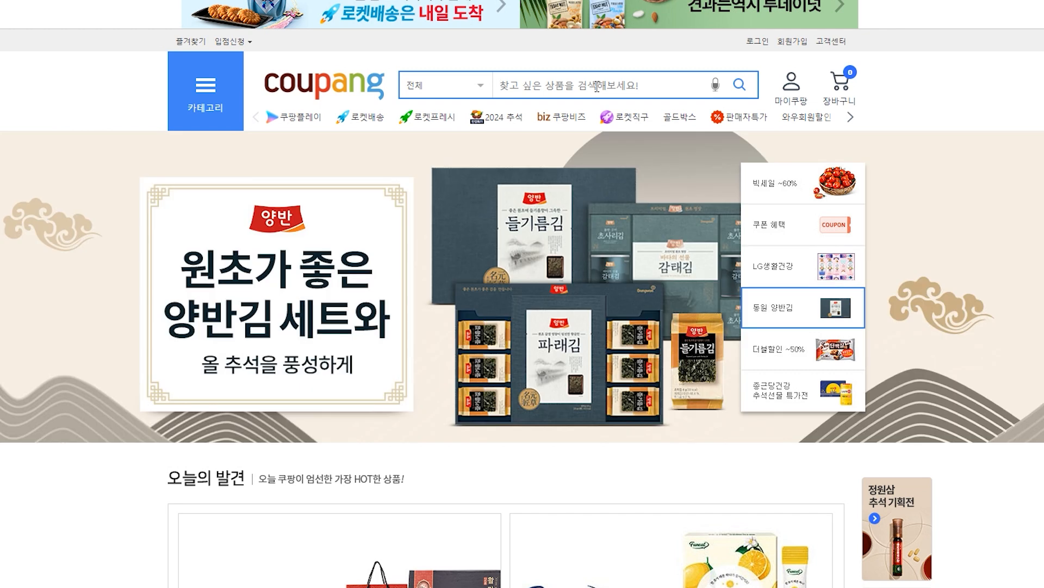
pyautogui.write('쿨토시')
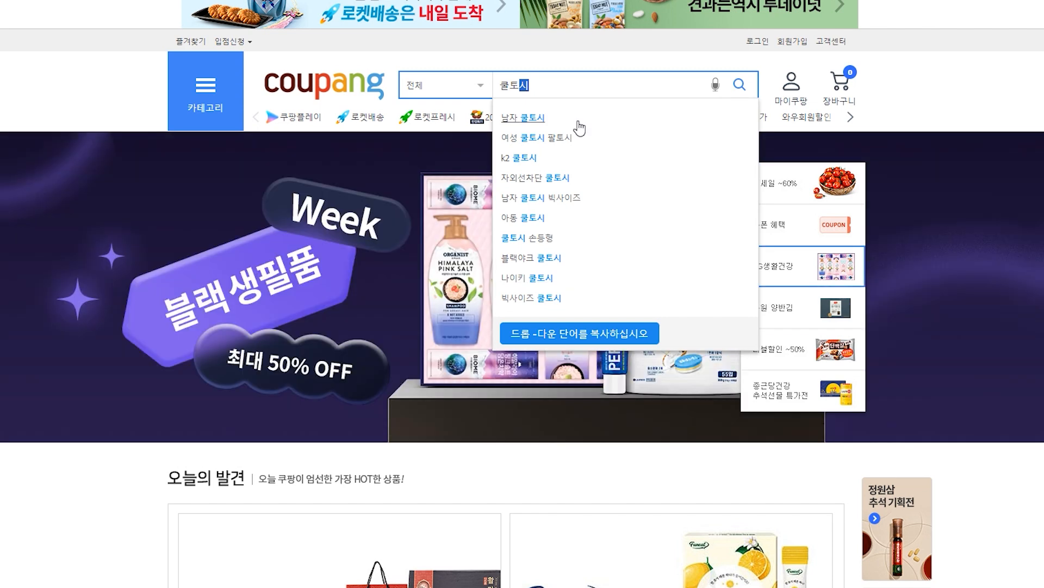
pyautogui.click(548, 122)
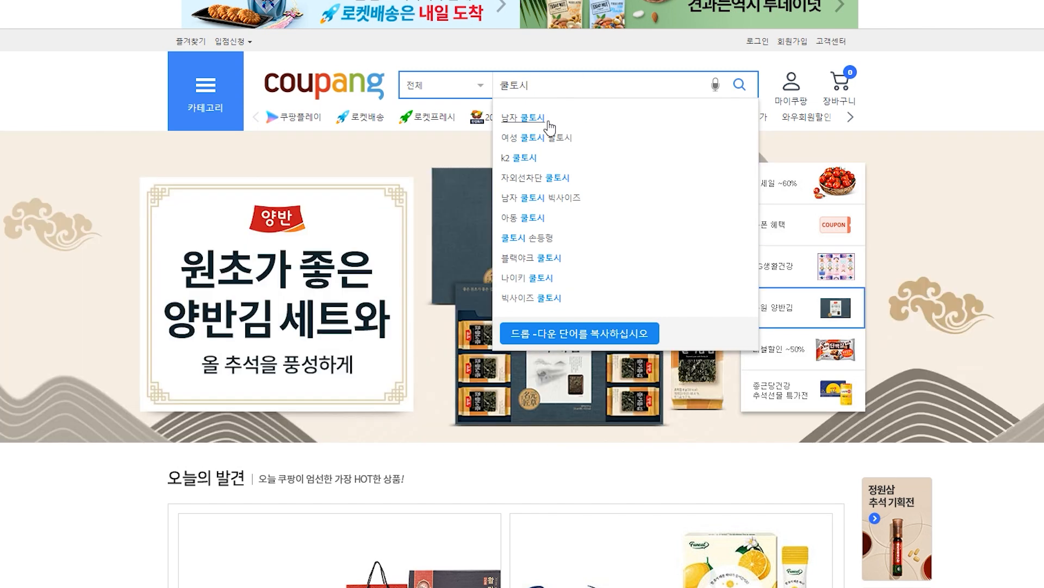
pyautogui.click(549, 127)
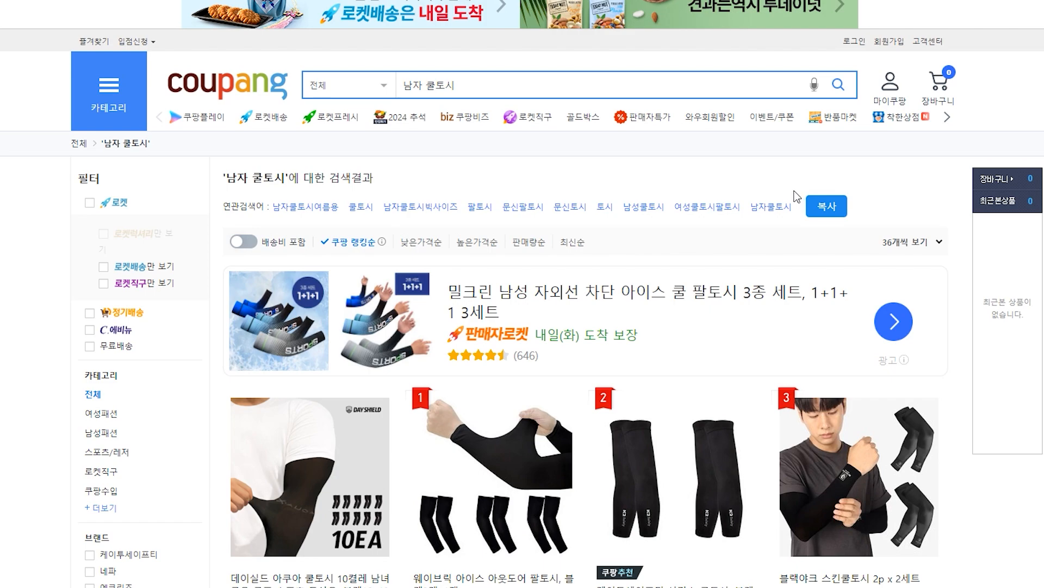
# Run an itemscout keyword analysis for 쿨토시 and review its overview
pyautogui.write('쿨토시')
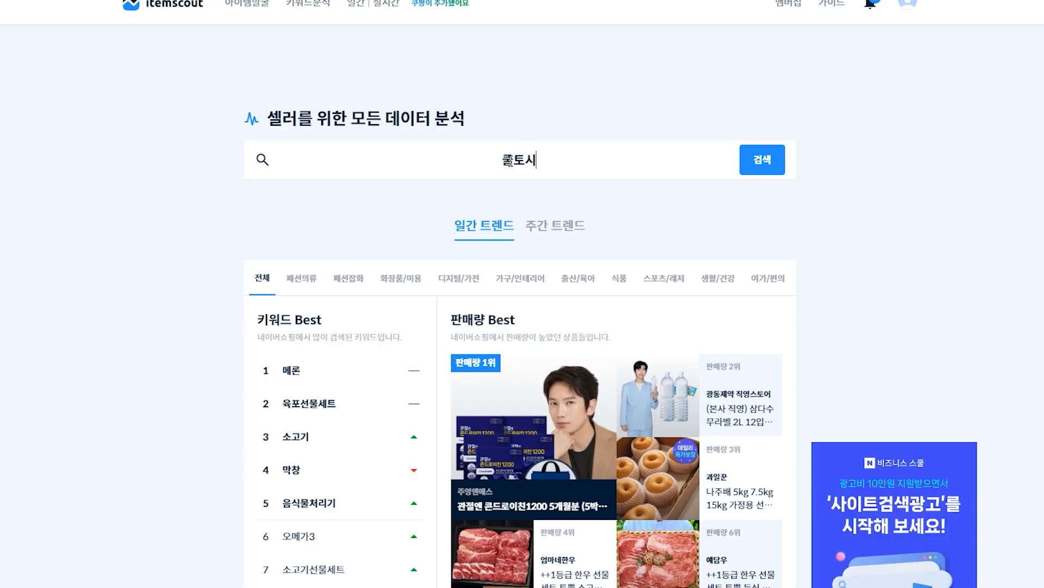
pyautogui.press('Return')
pyautogui.scroll(-2, 512, 167)
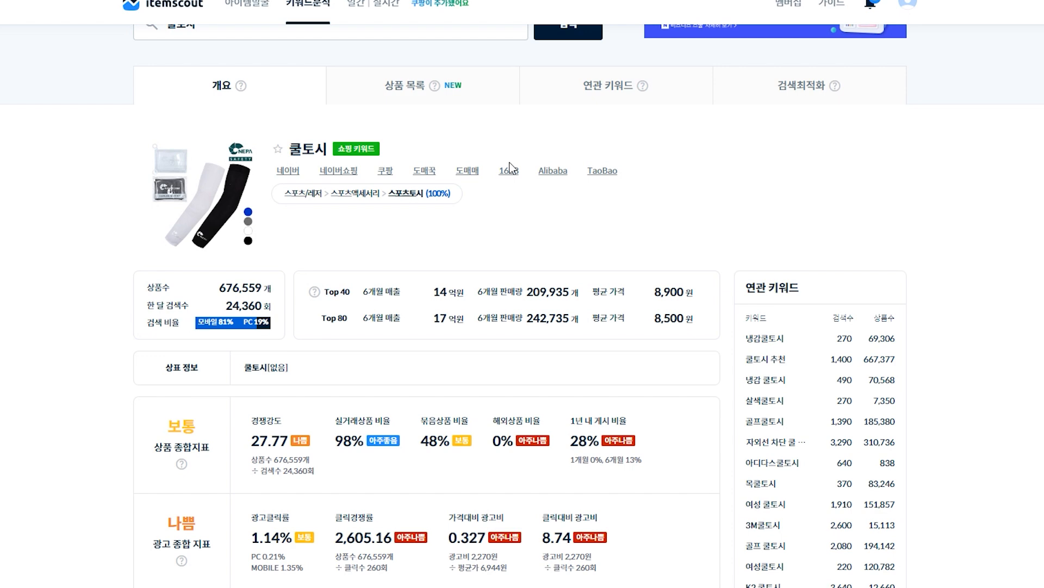
pyautogui.scroll(-2, 511, 167)
pyautogui.scroll(-5, 782, 147)
pyautogui.scroll(-3, 847, 401)
# Examine the related keywords for 쿨토시, filtered to show only those sourced from Coupang
pyautogui.click(822, 414)
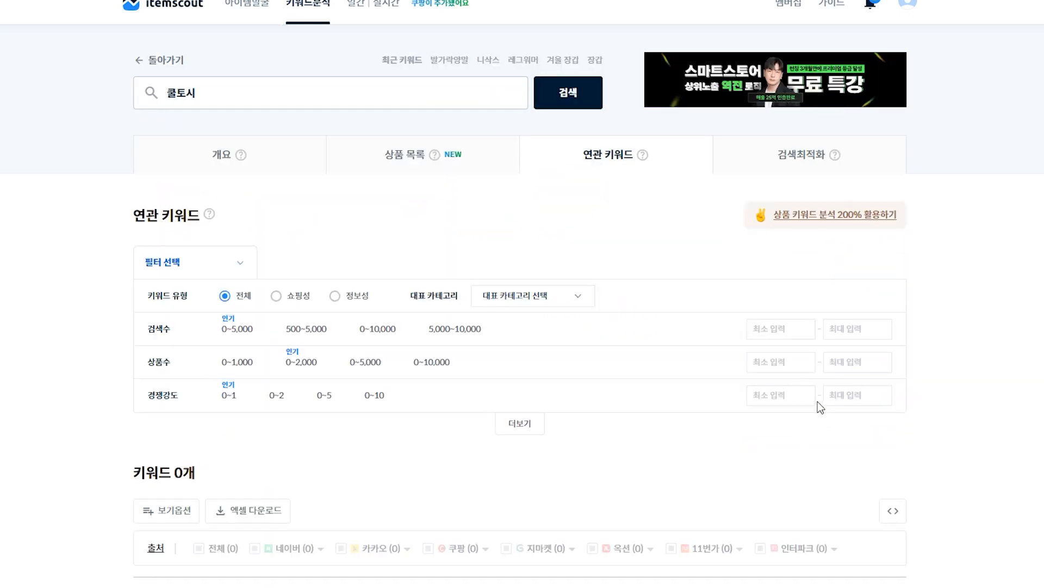
pyautogui.scroll(-10, 785, 409)
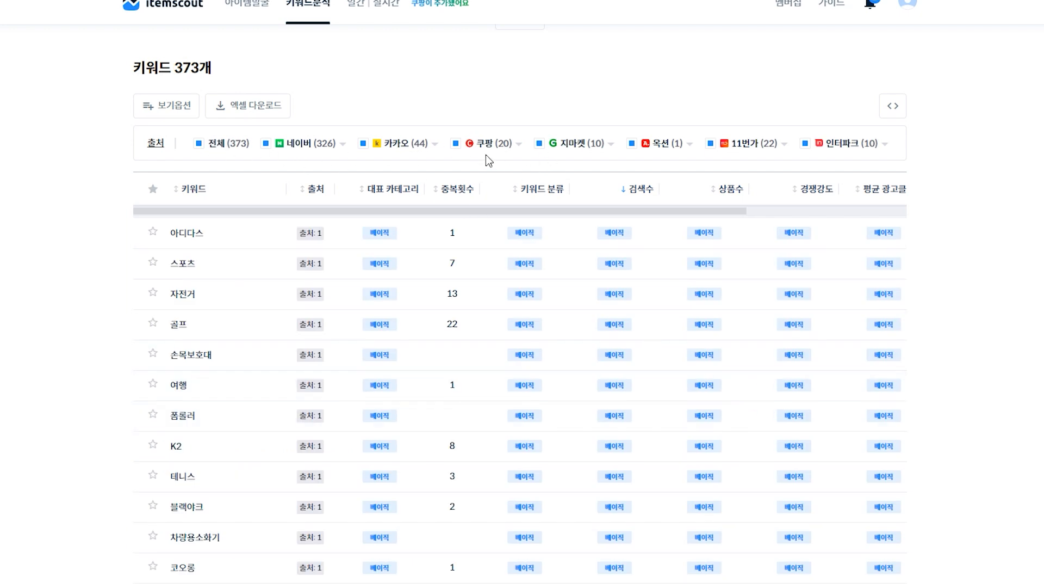
pyautogui.click(200, 144)
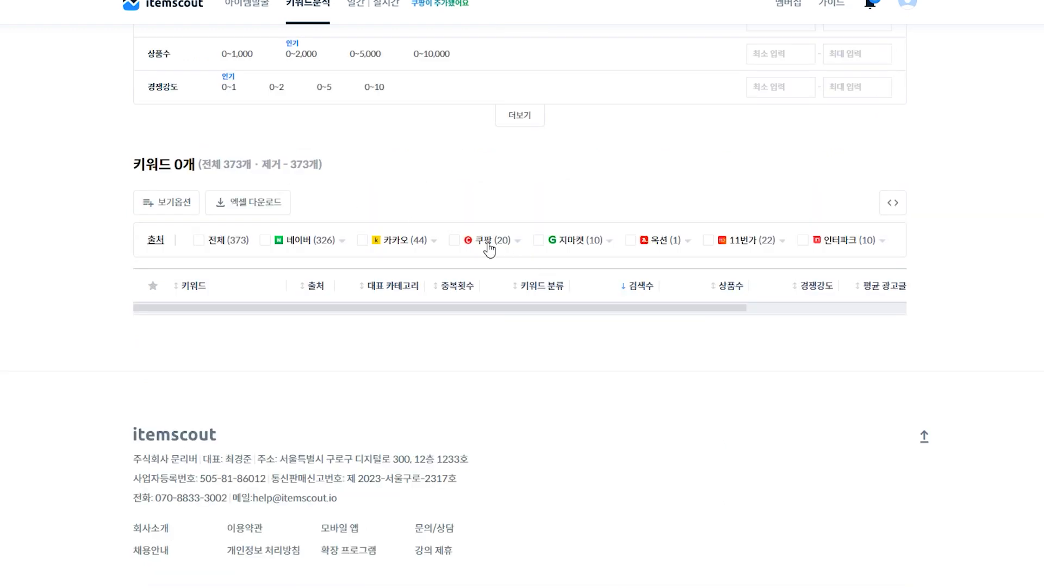
pyautogui.click(454, 241)
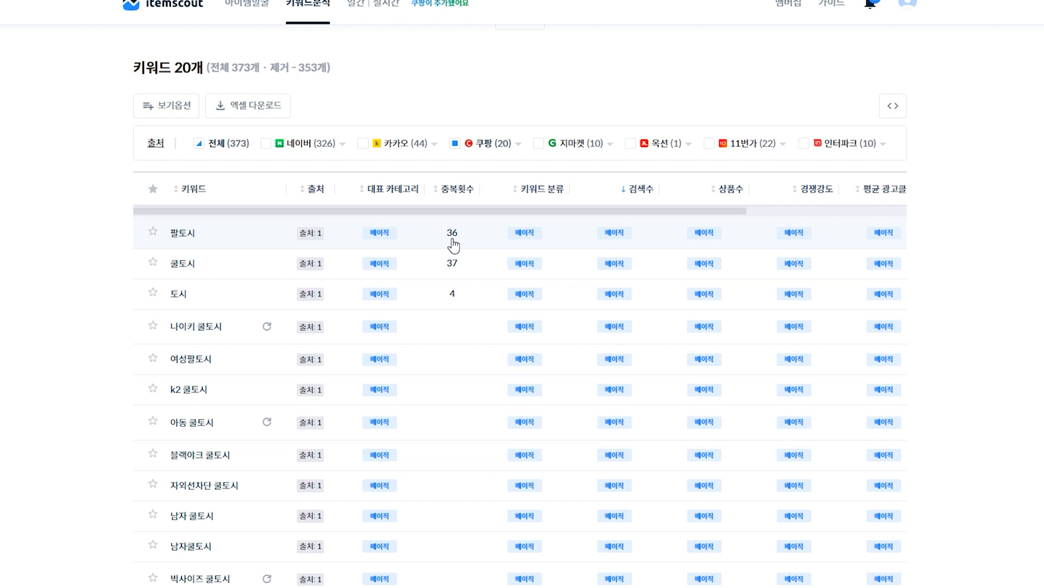
pyautogui.scroll(-1, 269, 196)
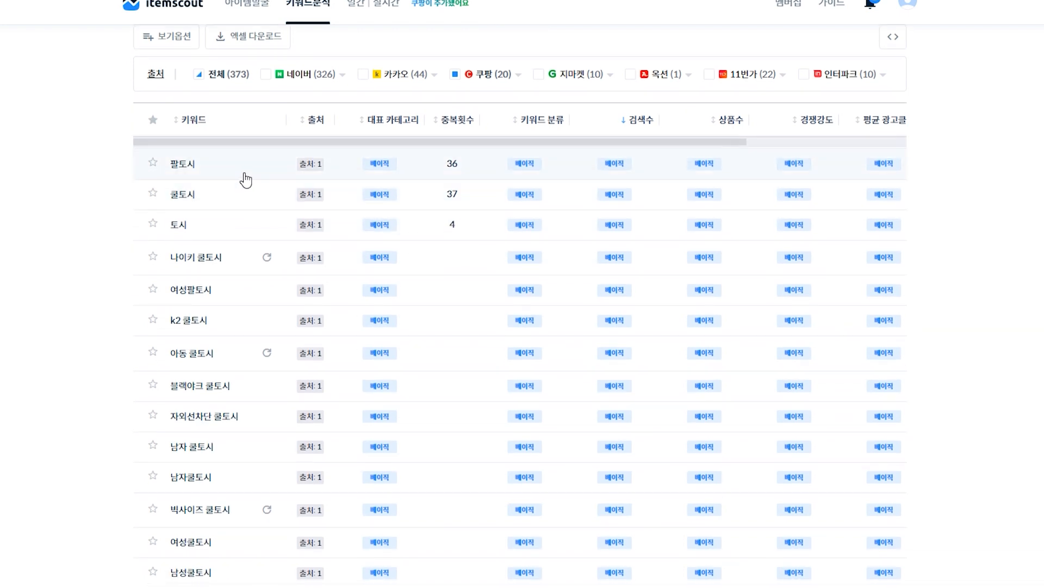
pyautogui.scroll(-2, 164, 130)
pyautogui.scroll(-1, 158, 435)
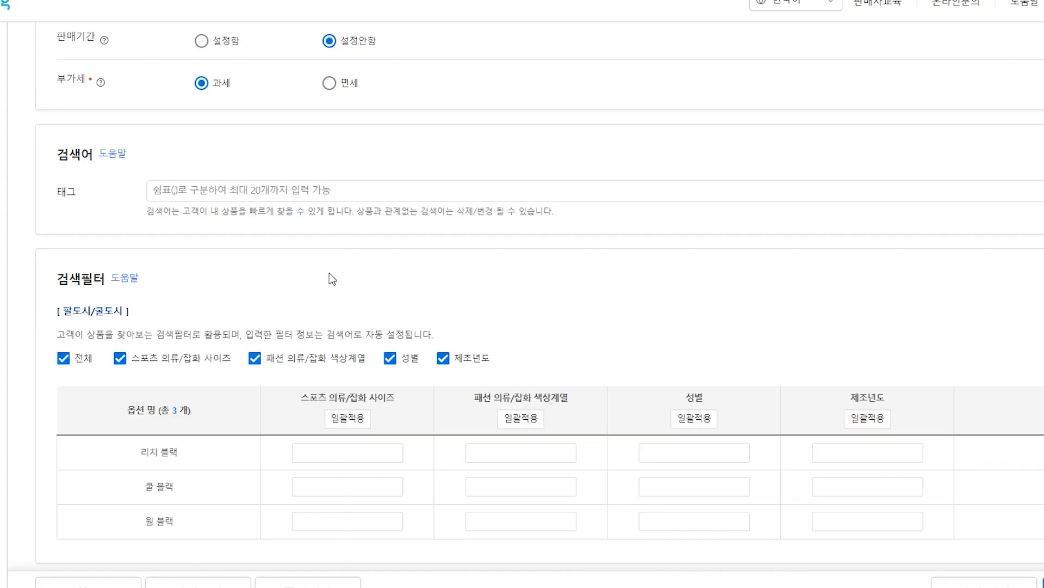
# Deselect the 패션 의류/잡화 색상계열 attribute in the search filter section
pyautogui.scroll(-1, 329, 270)
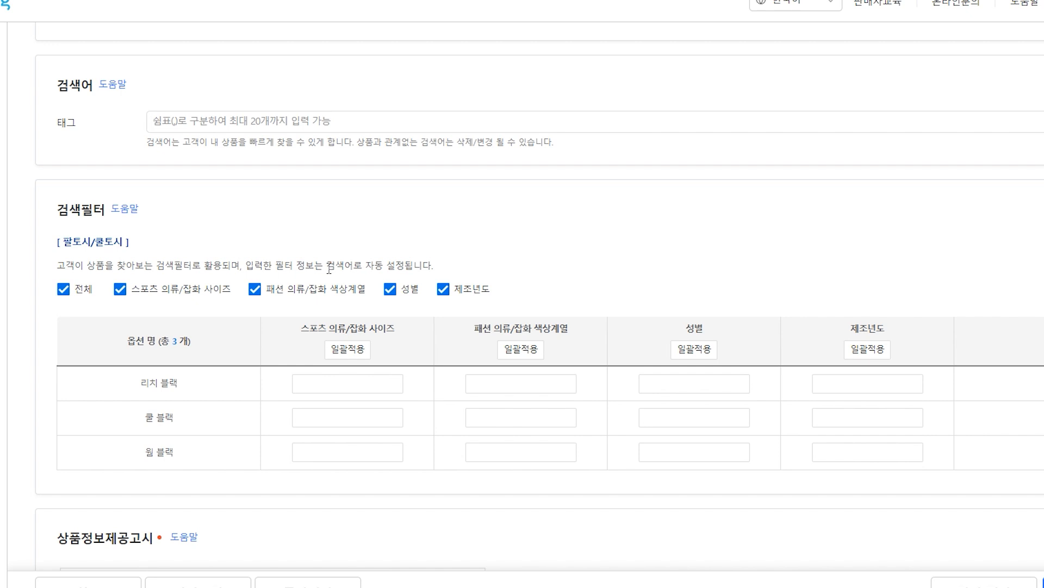
pyautogui.click(255, 289)
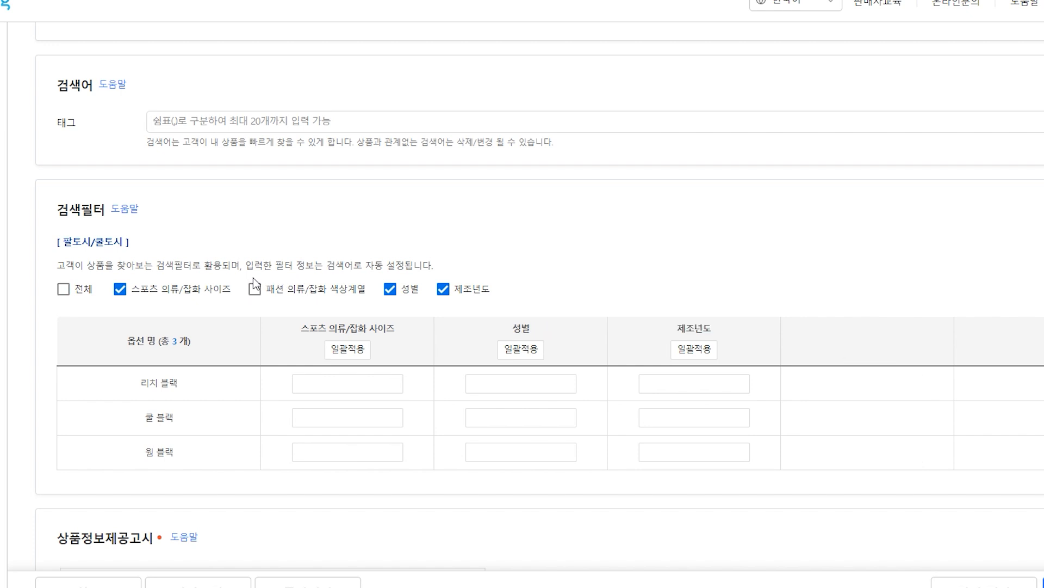
# Set every product information notice item to 전체 상품 상세페이지 참조
pyautogui.scroll(-1, 253, 277)
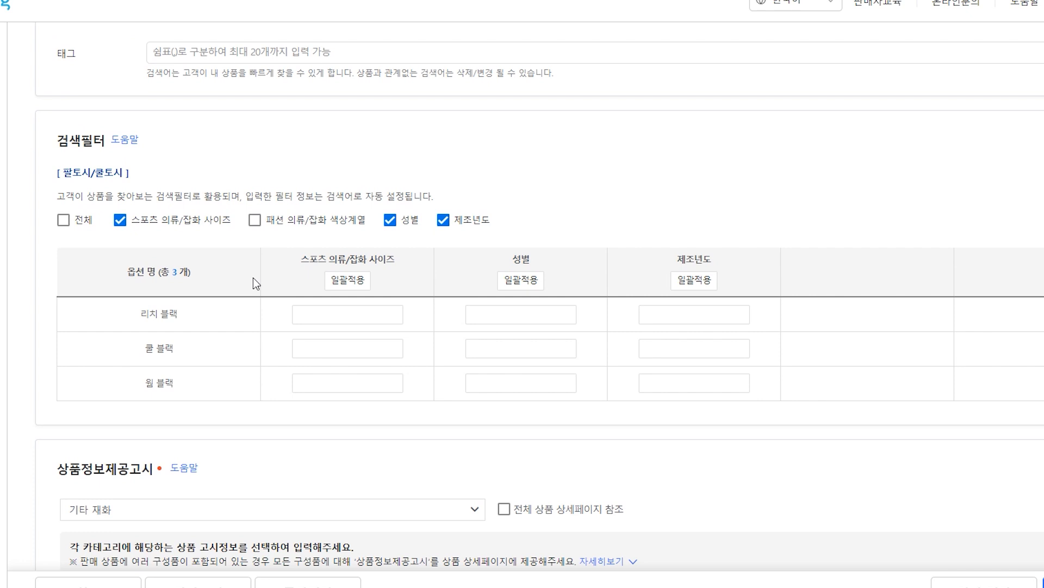
pyautogui.scroll(-4, 531, 246)
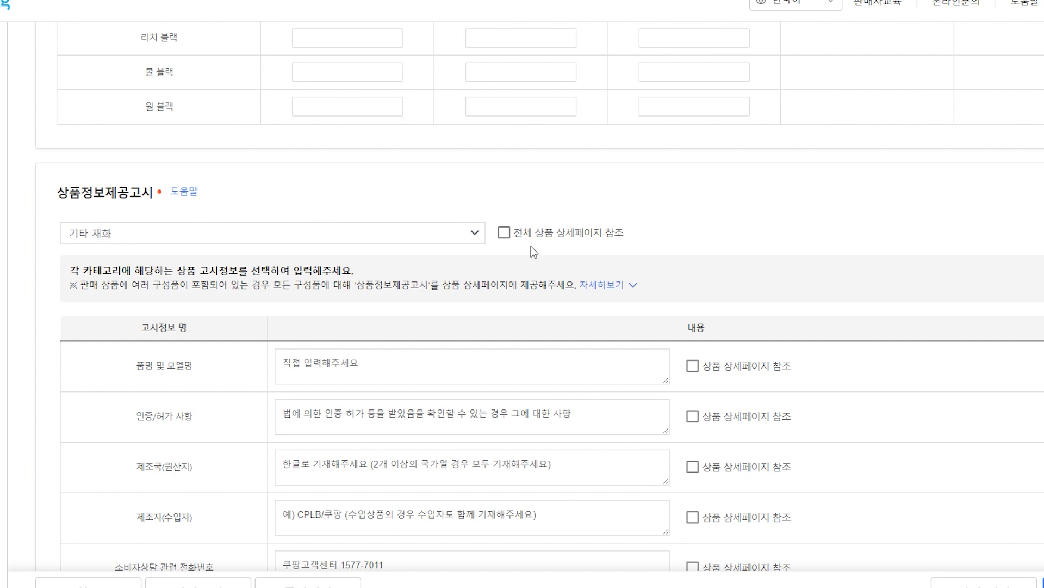
pyautogui.click(504, 233)
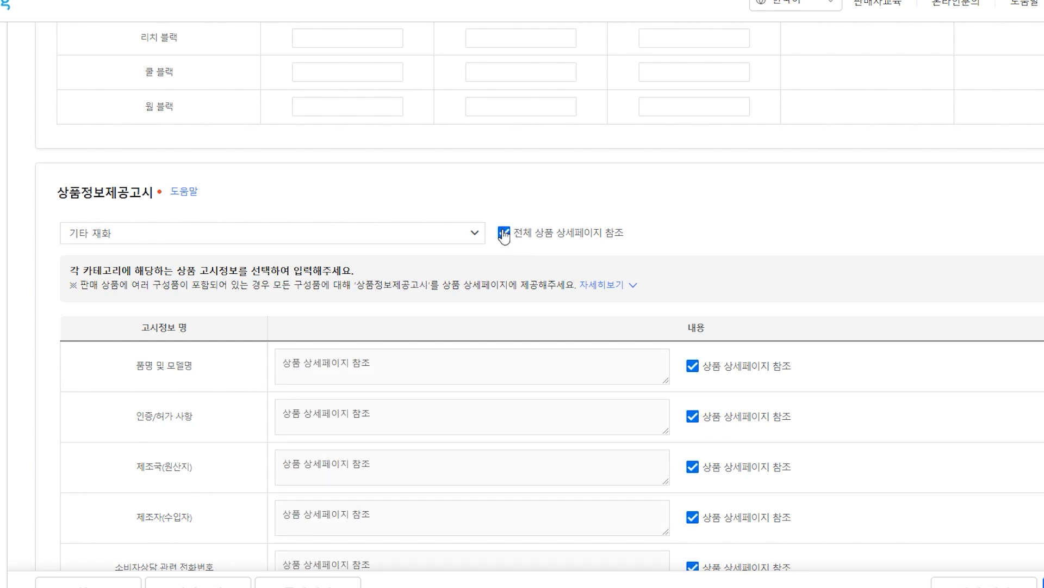
# Clear the detail-page reference for 품명 및 모델명 and paste the product name into its field
pyautogui.scroll(-3, 504, 234)
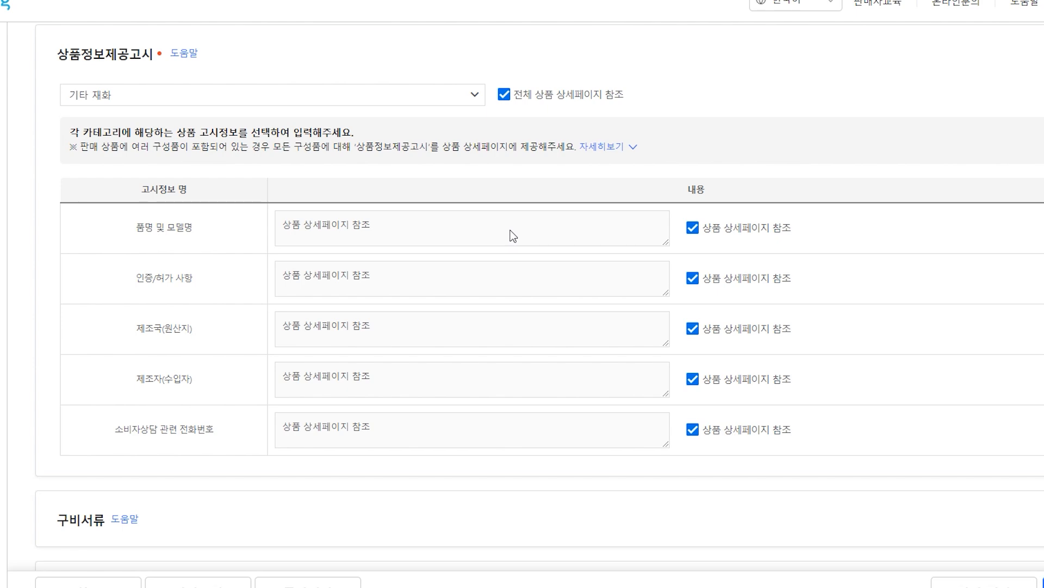
pyautogui.click(693, 227)
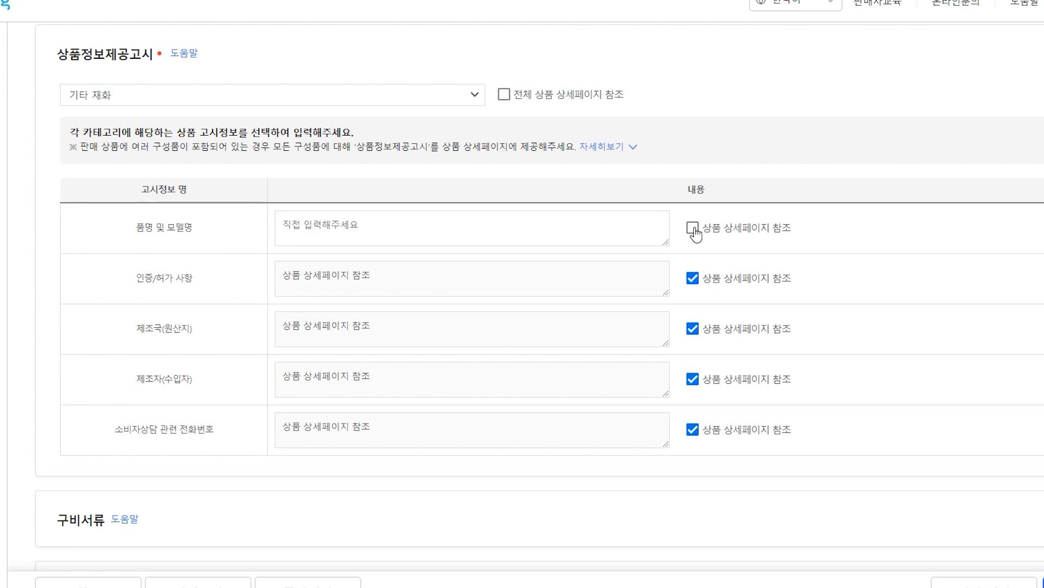
pyautogui.click(651, 244)
pyautogui.write('JUST 무봉제 아이 쿨토시')
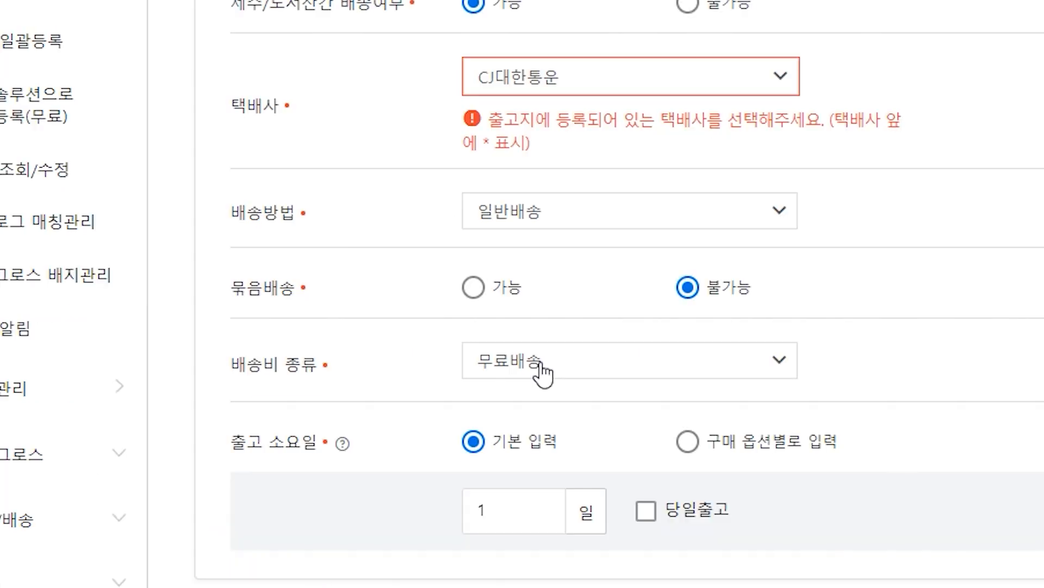
# Enable 당일출고 same-day dispatch for the shipping lead time
pyautogui.scroll(-2, 544, 361)
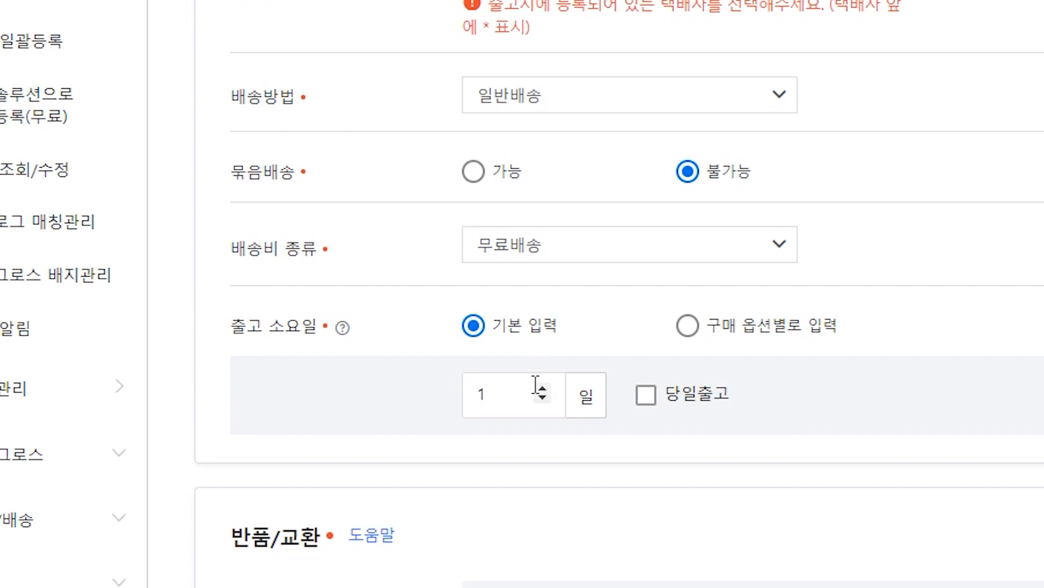
pyautogui.click(645, 395)
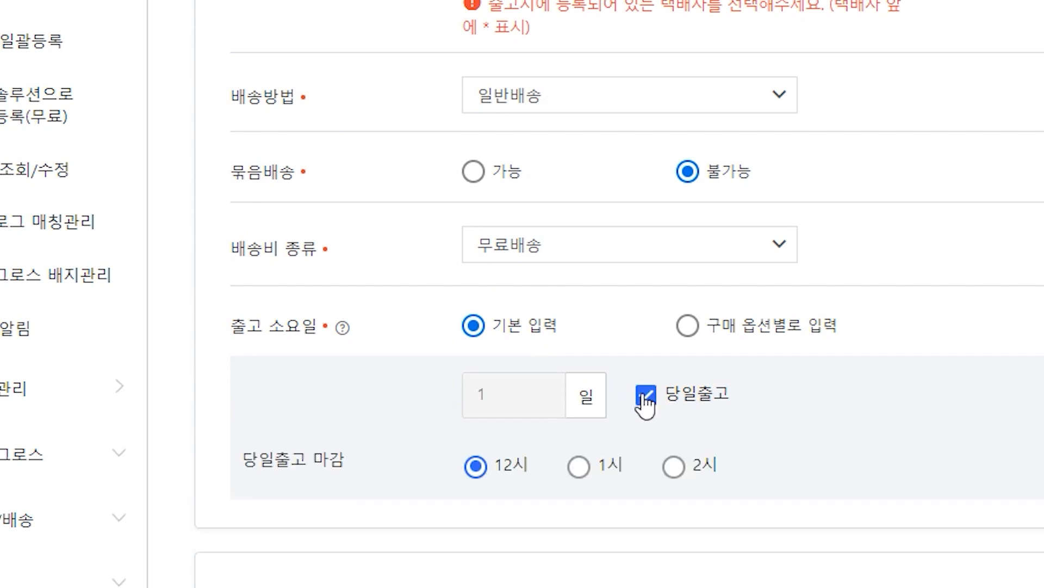